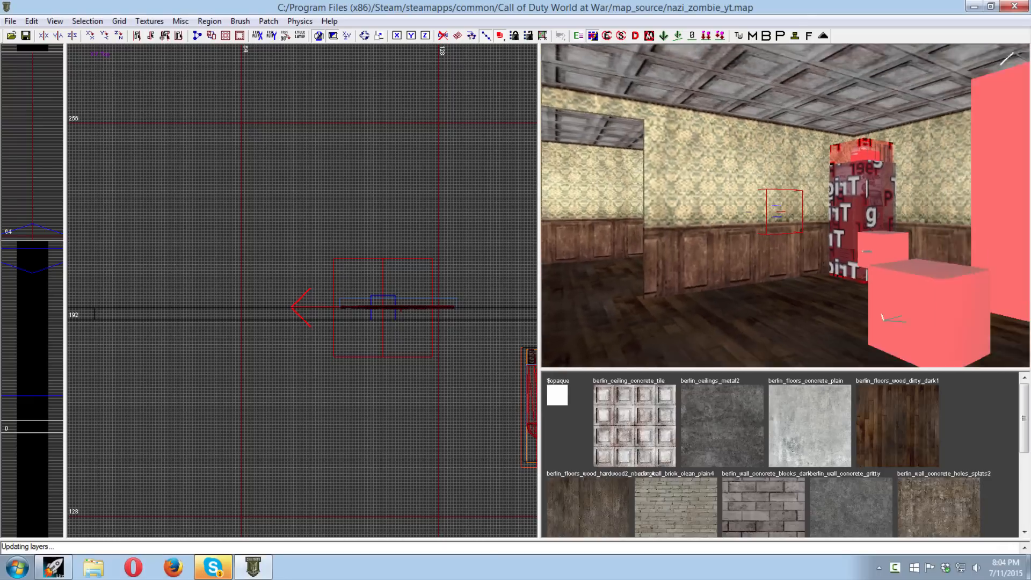
- Examine the zombie map's main room and the surrounding prefabs in the camera view and the top view
{"action": "right_click_drag", "start_coordinate": [786, 207], "coordinate": [733, 207]}
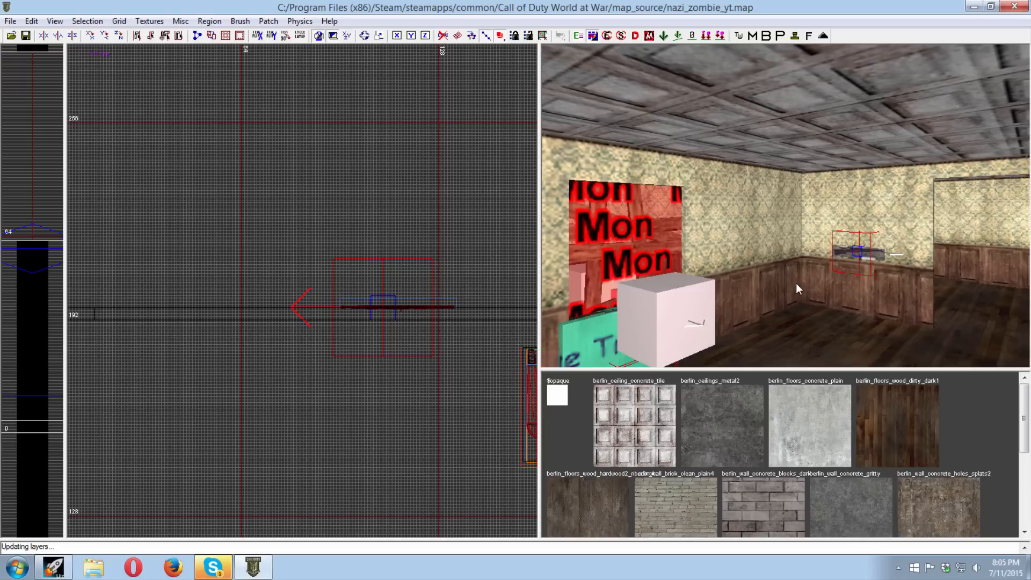
{"action": "right_click_drag", "start_coordinate": [797, 283], "coordinate": [1010, 256]}
{"action": "mouse_move", "coordinate": [792, 278]}
{"action": "right_mouse_down"}
{"action": "mouse_move", "coordinate": [806, 280]}
{"action": "mouse_move", "coordinate": [797, 286]}
{"action": "right_mouse_up"}
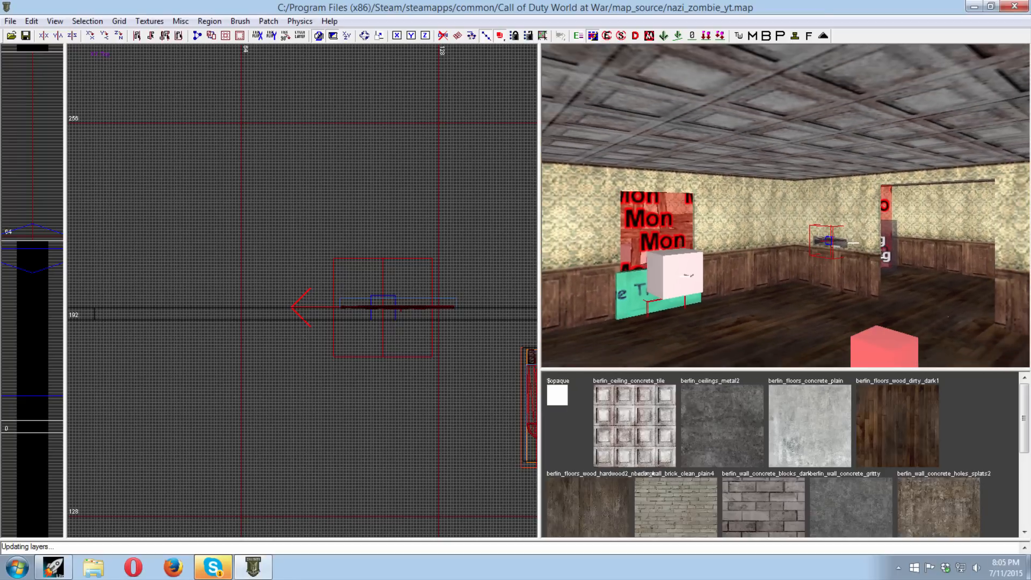
{"action": "right_click_drag", "start_coordinate": [418, 231], "coordinate": [397, 361]}
{"action": "scroll", "coordinate": [418, 231], "scroll_direction": "down", "scroll_amount": 7}
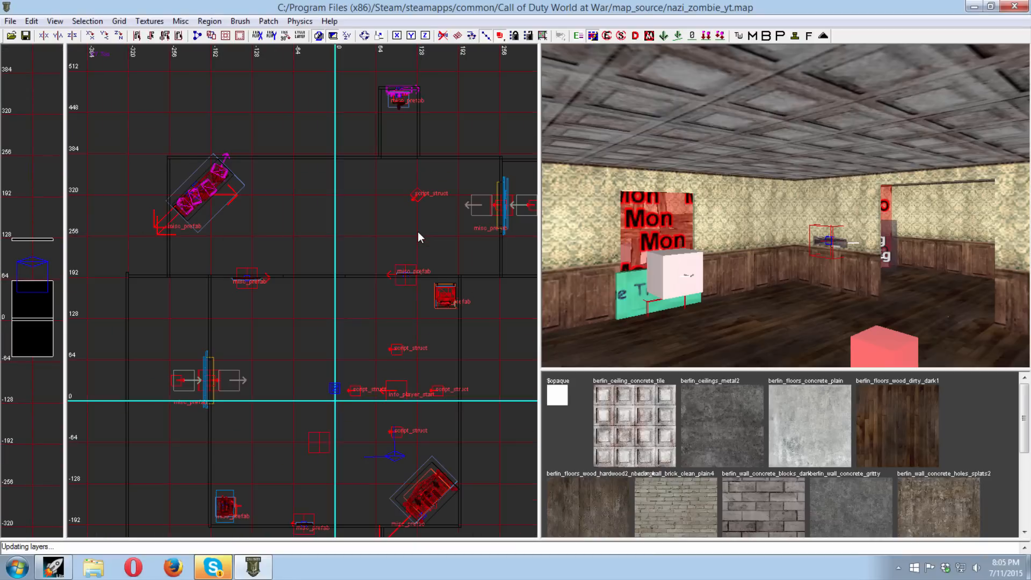
{"action": "right_click_drag", "start_coordinate": [365, 316], "coordinate": [342, 346]}
{"action": "scroll", "coordinate": [354, 338], "scroll_direction": "up", "scroll_amount": 2}
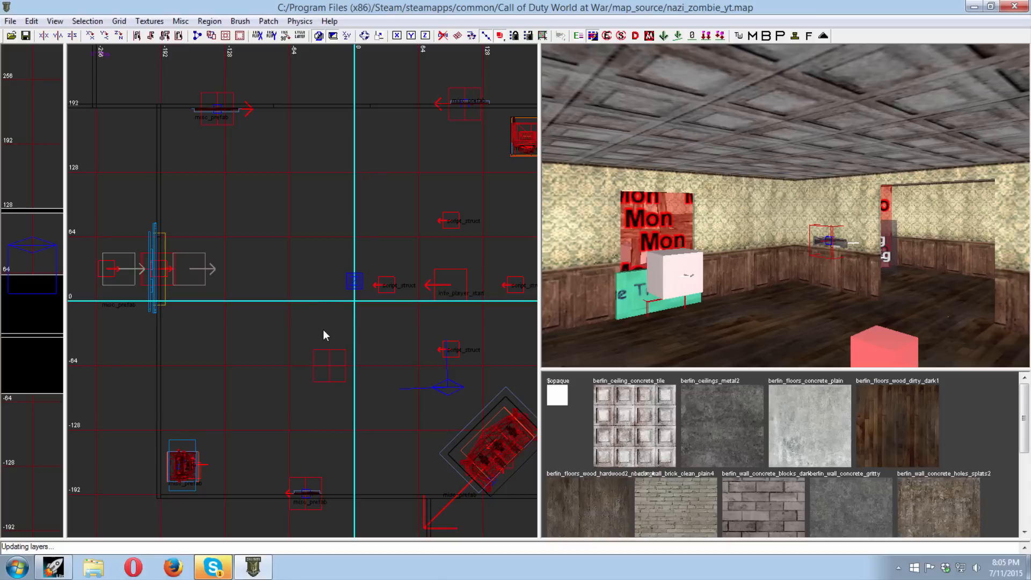
{"action": "scroll", "coordinate": [355, 323], "scroll_direction": "down", "scroll_amount": 2}
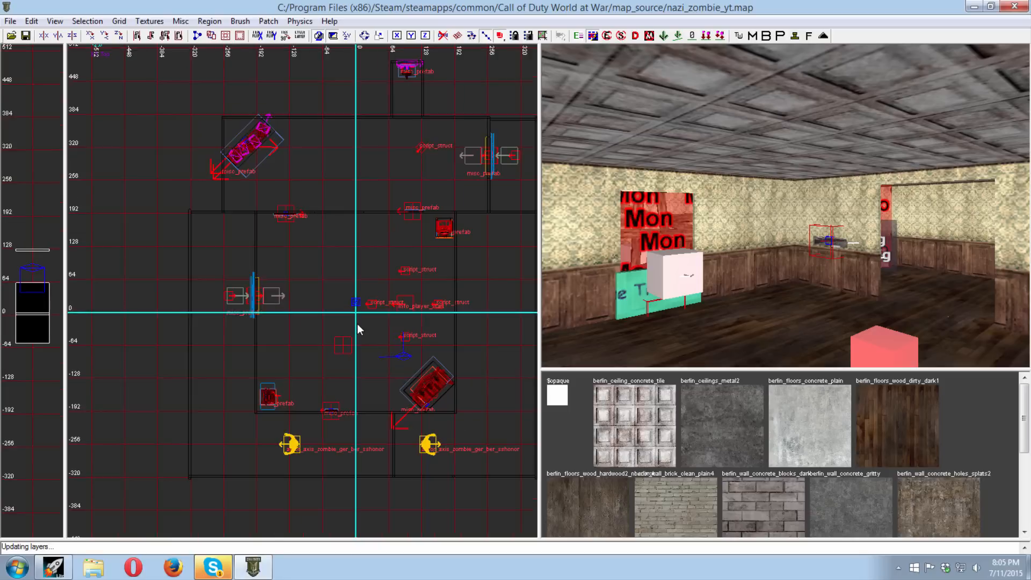
{"action": "scroll", "coordinate": [357, 324], "scroll_direction": "up", "scroll_amount": 2}
{"action": "scroll", "coordinate": [349, 312], "scroll_direction": "up", "scroll_amount": 1}
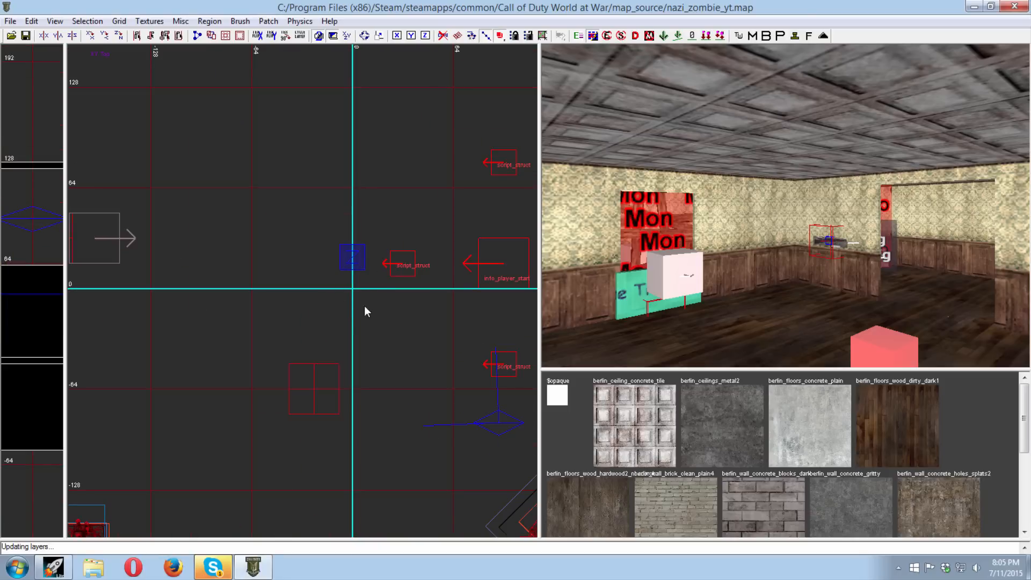
- Set the grid size to 8 for the map views
{"action": "left_click", "coordinate": [120, 21]}
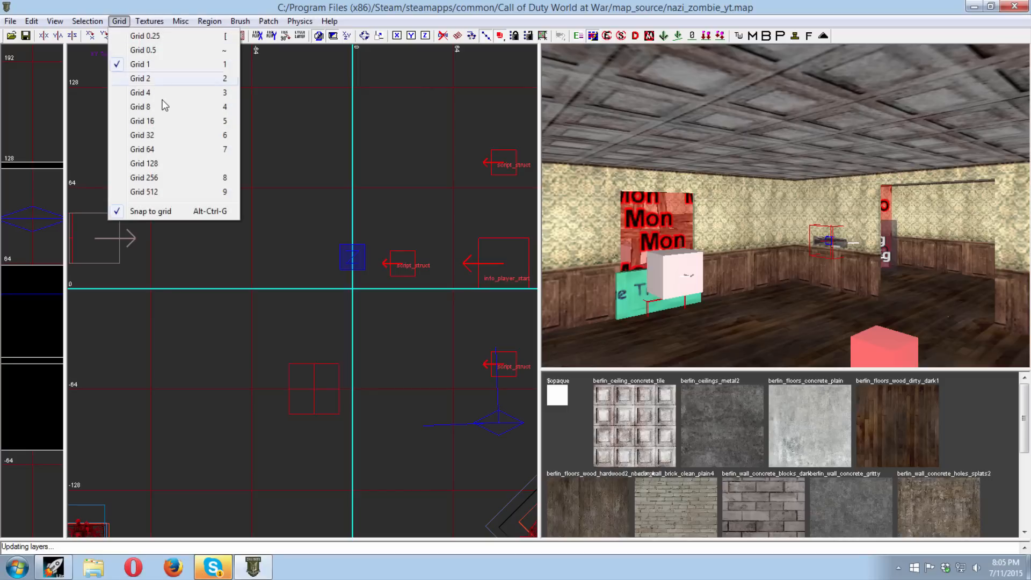
{"action": "left_click", "coordinate": [161, 106]}
{"action": "scroll", "coordinate": [323, 309], "scroll_direction": "down", "scroll_amount": 2}
{"action": "scroll", "coordinate": [328, 300], "scroll_direction": "down", "scroll_amount": 1}
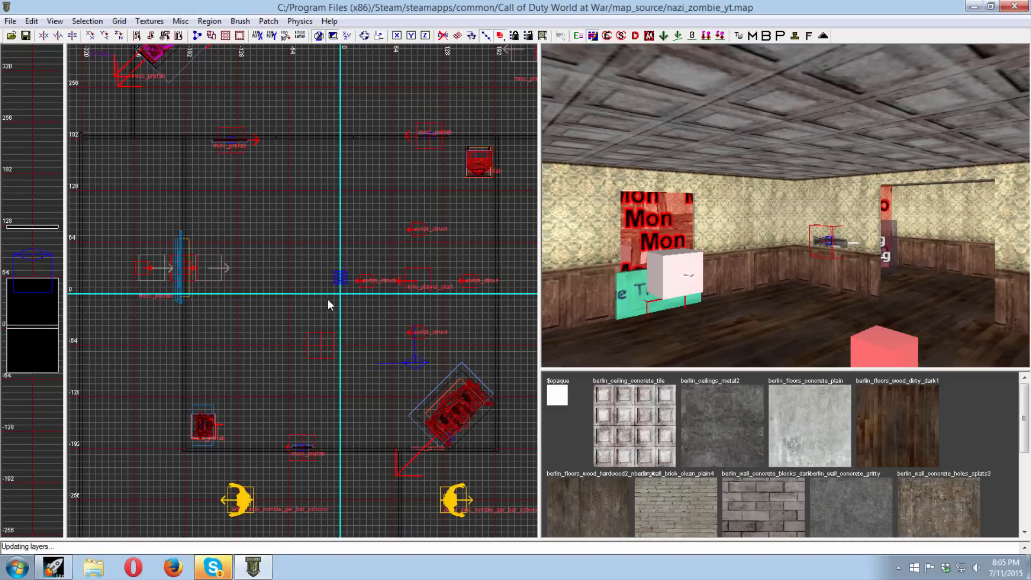
- Create a light entity at the map's origin, in the middle of the main room
{"action": "scroll", "coordinate": [329, 301], "scroll_direction": "up", "scroll_amount": 2}
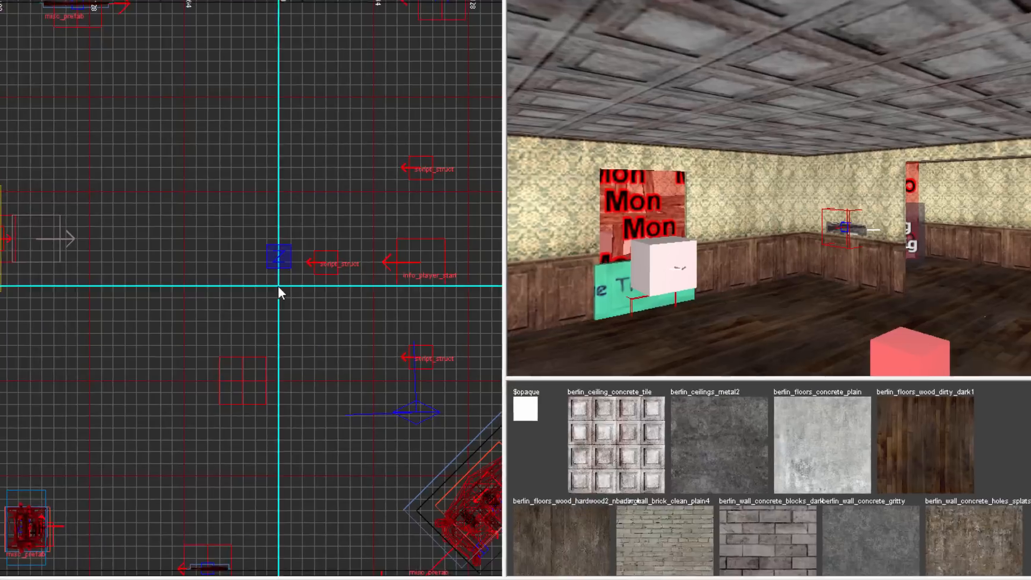
{"action": "right_click", "coordinate": [347, 292]}
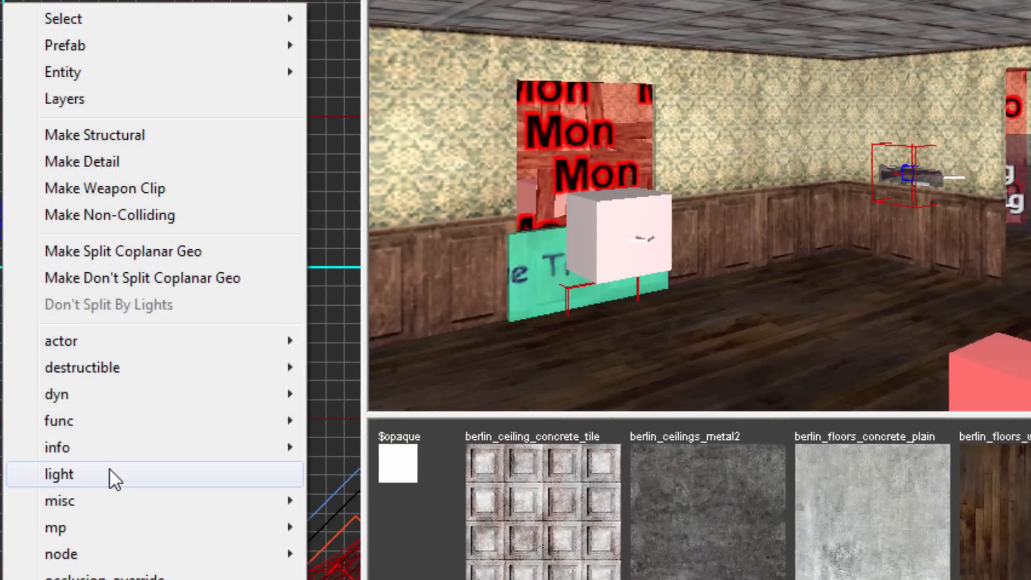
{"action": "left_click", "coordinate": [109, 469]}
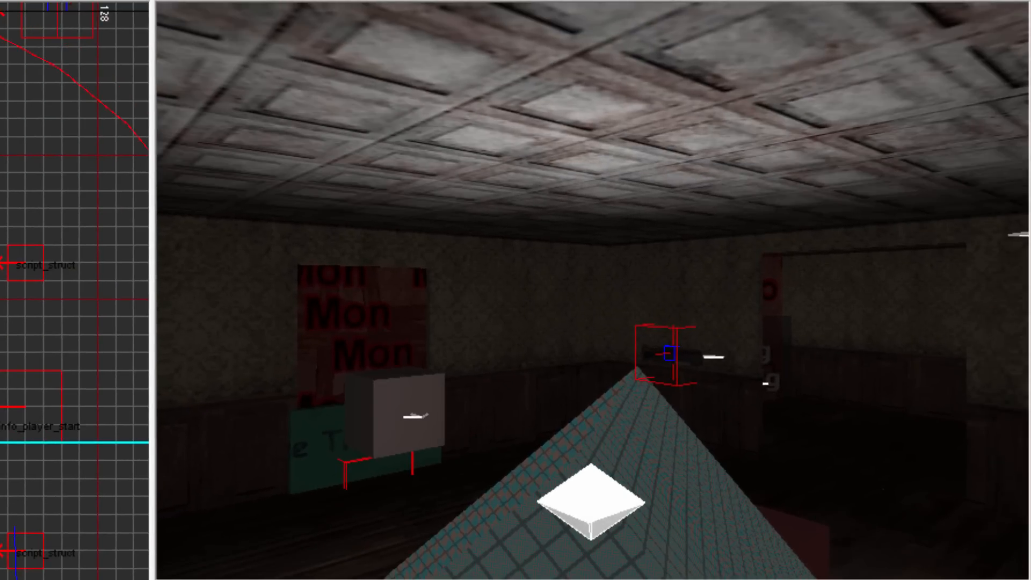
- Raise the new light in the side view to just below the room's ceiling and deselect it
{"action": "key", "text": "Up"}
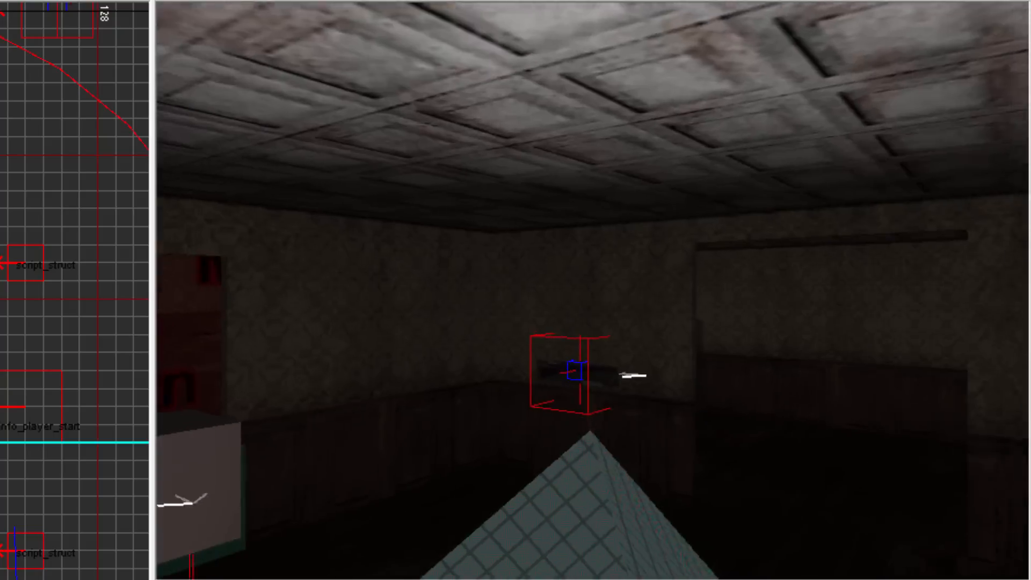
{"action": "key", "text": "z"}
{"action": "right_click_drag", "start_coordinate": [591, 290], "coordinate": [602, 312]}
{"action": "right_click_drag", "start_coordinate": [568, 169], "coordinate": [908, 380]}
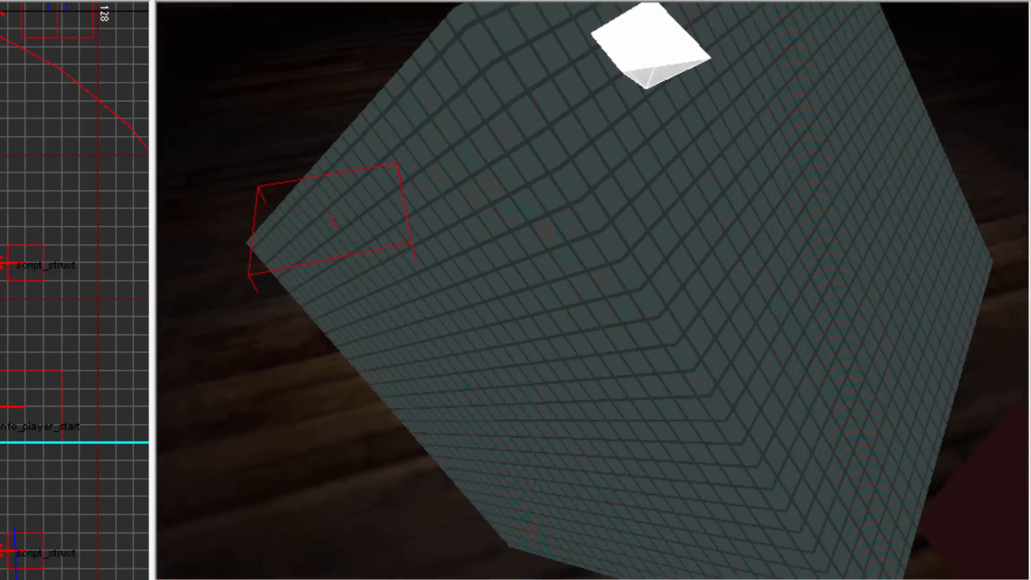
{"action": "right_click_drag", "start_coordinate": [591, 343], "coordinate": [605, 161]}
{"action": "right_click_drag", "start_coordinate": [591, 214], "coordinate": [569, 333]}
{"action": "right_click_drag", "start_coordinate": [684, 545], "coordinate": [683, 394]}
{"action": "key", "text": "ctrl+Tab"}
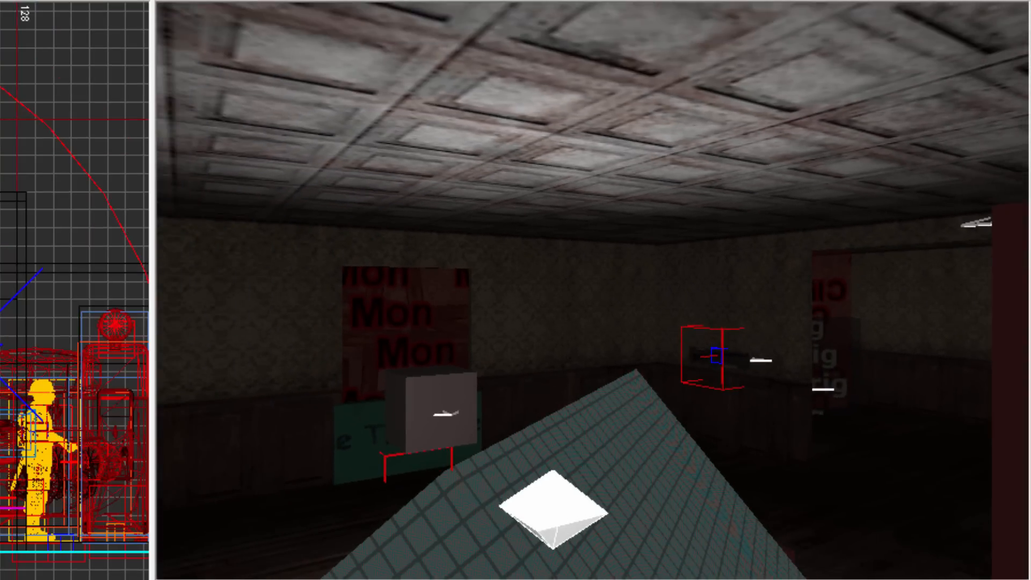
{"action": "left_click_drag", "start_coordinate": [5, 347], "coordinate": [5, 231]}
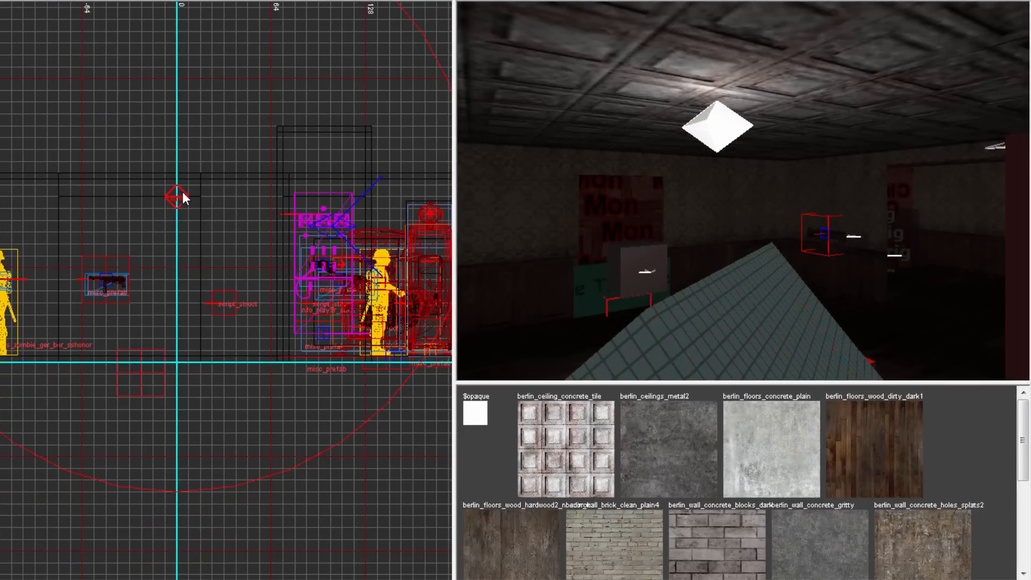
{"action": "left_click_drag", "start_coordinate": [183, 192], "coordinate": [184, 193]}
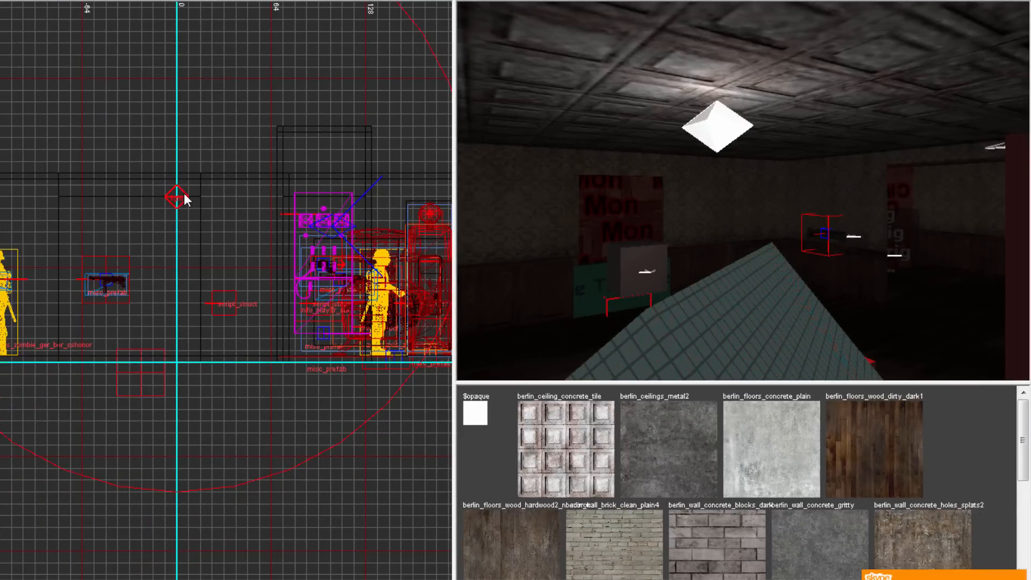
{"action": "key", "text": "Escape"}
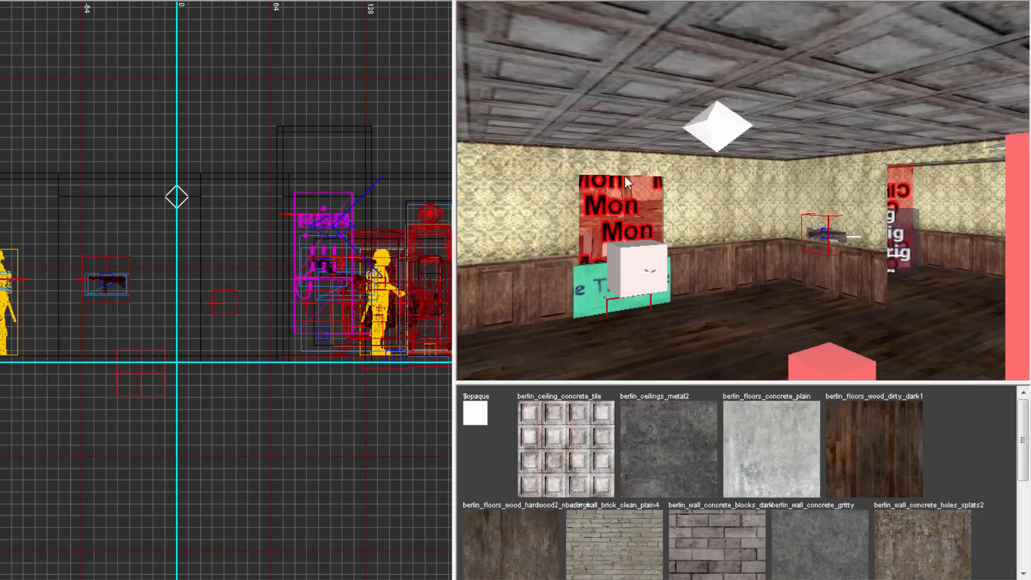
- Return to the top view and start adding a misc model near the light in the main room
{"action": "key", "text": "ctrl+Tab"}
{"action": "key", "text": "ctrl+Tab"}
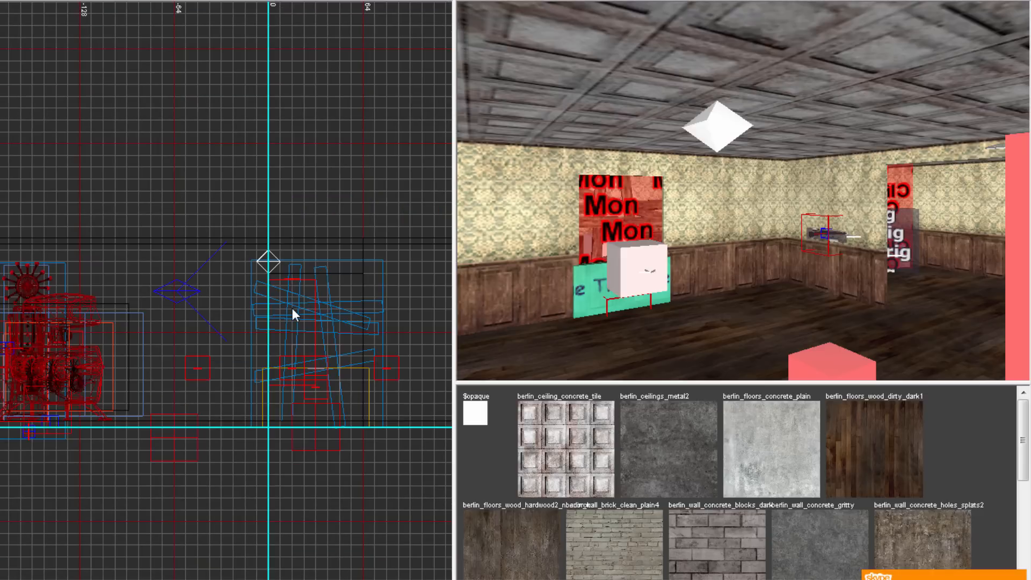
{"action": "scroll", "coordinate": [175, 268], "scroll_direction": "down", "scroll_amount": 4}
{"action": "right_click_drag", "start_coordinate": [130, 292], "coordinate": [199, 340]}
{"action": "scroll", "coordinate": [130, 291], "scroll_direction": "up", "scroll_amount": 2}
{"action": "right_click_drag", "start_coordinate": [130, 291], "coordinate": [142, 334]}
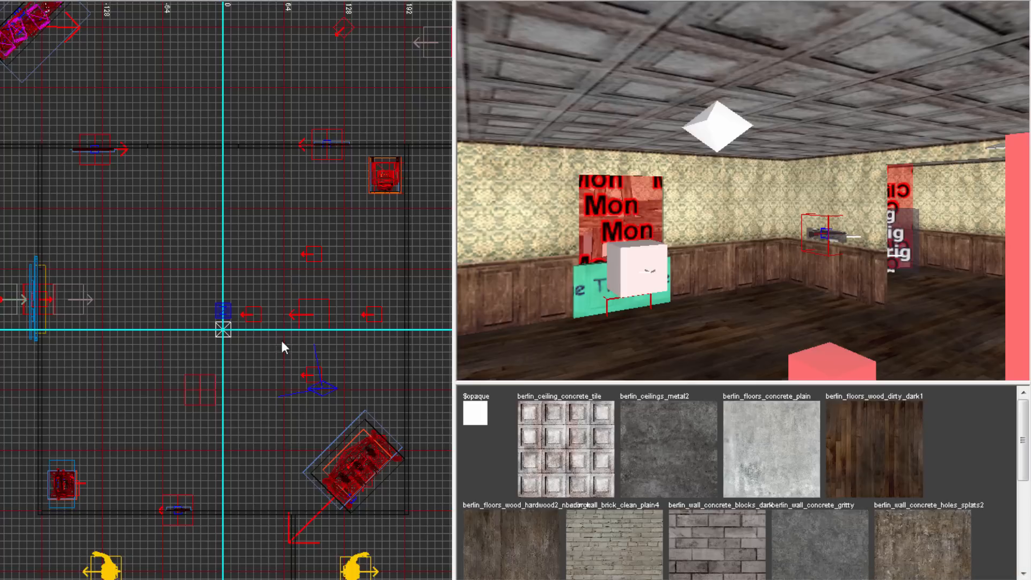
{"action": "scroll", "coordinate": [243, 352], "scroll_direction": "up", "scroll_amount": 1}
{"action": "mouse_move", "coordinate": [687, 310]}
{"action": "right_mouse_down"}
{"action": "mouse_move", "coordinate": [581, 312]}
{"action": "mouse_move", "coordinate": [762, 312]}
{"action": "mouse_move", "coordinate": [680, 322]}
{"action": "mouse_move", "coordinate": [682, 295]}
{"action": "mouse_move", "coordinate": [715, 312]}
{"action": "mouse_move", "coordinate": [779, 314]}
{"action": "mouse_move", "coordinate": [602, 293]}
{"action": "mouse_move", "coordinate": [619, 288]}
{"action": "right_mouse_up"}
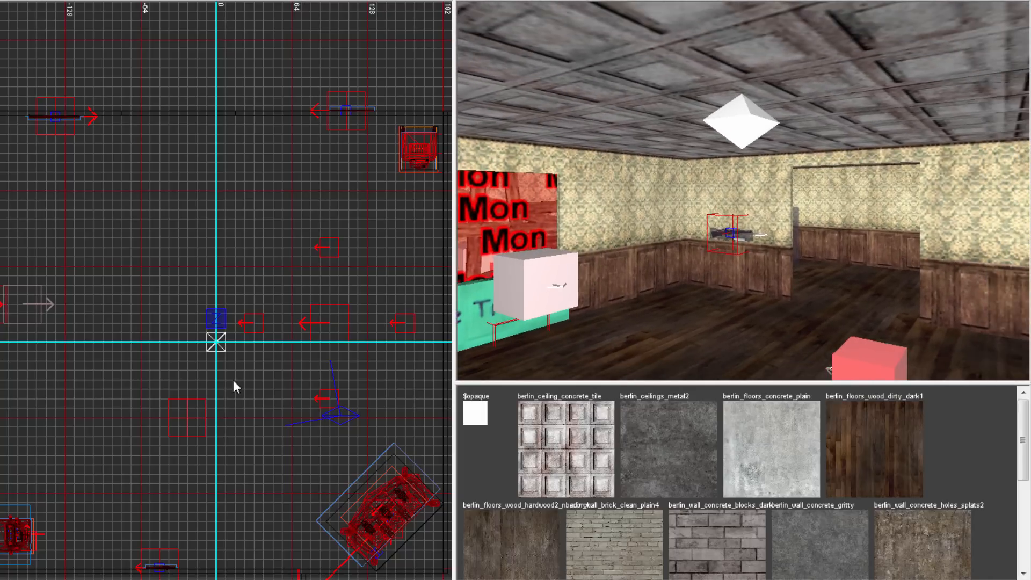
{"action": "scroll", "coordinate": [233, 379], "scroll_direction": "down", "scroll_amount": 2}
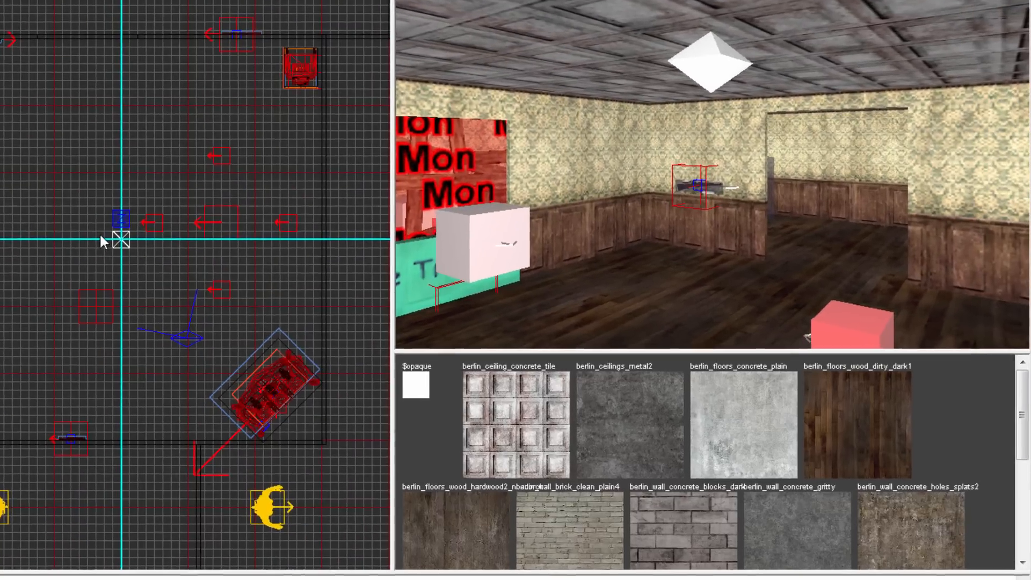
{"action": "right_click", "coordinate": [192, 277]}
{"action": "mouse_move", "coordinate": [271, 444]}
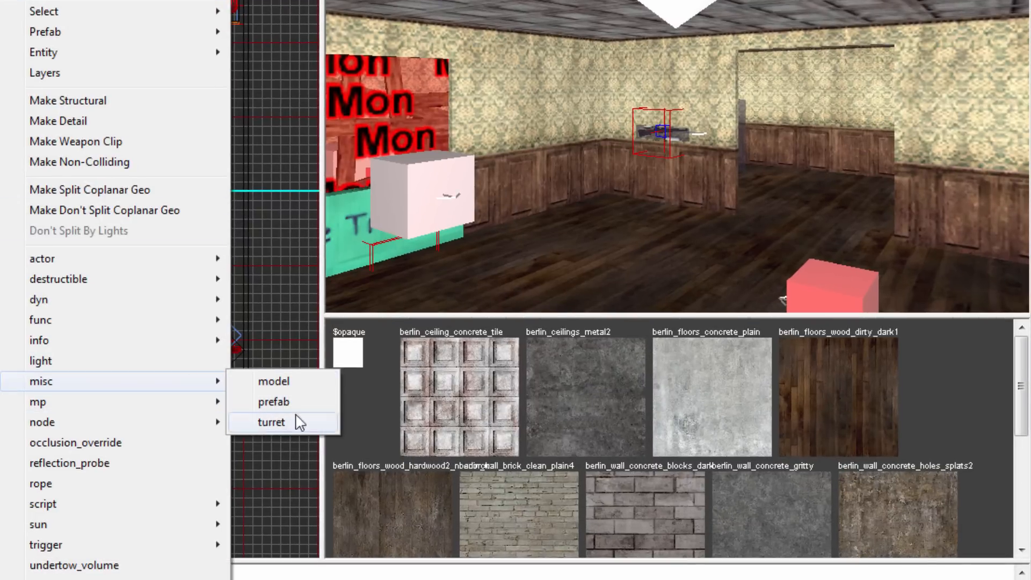
{"action": "left_click", "coordinate": [274, 381]}
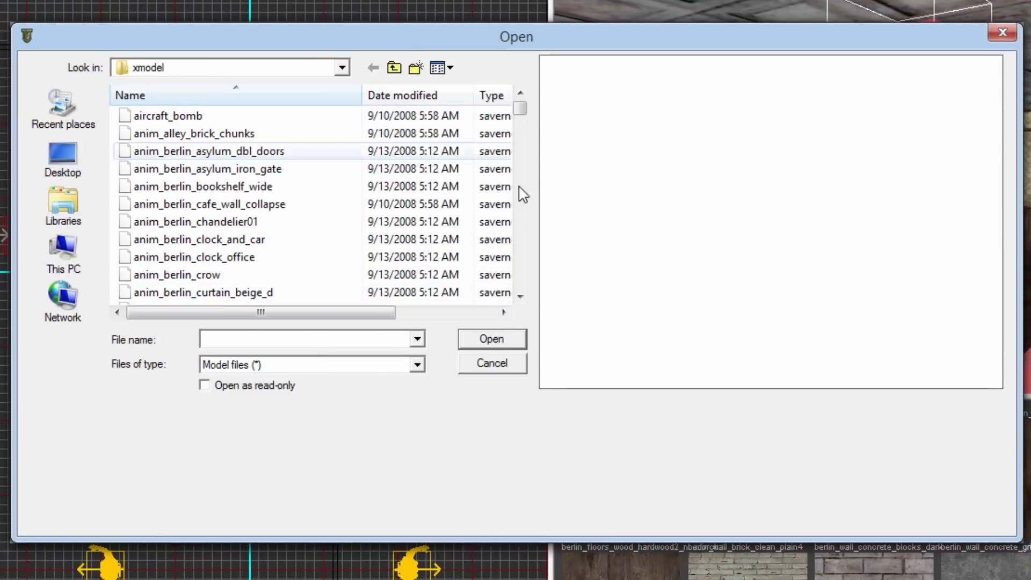
- Go up to the Call of Duty World at War folder and return to xmodel through the raw folder
{"action": "double_click", "coordinate": [394, 67]}
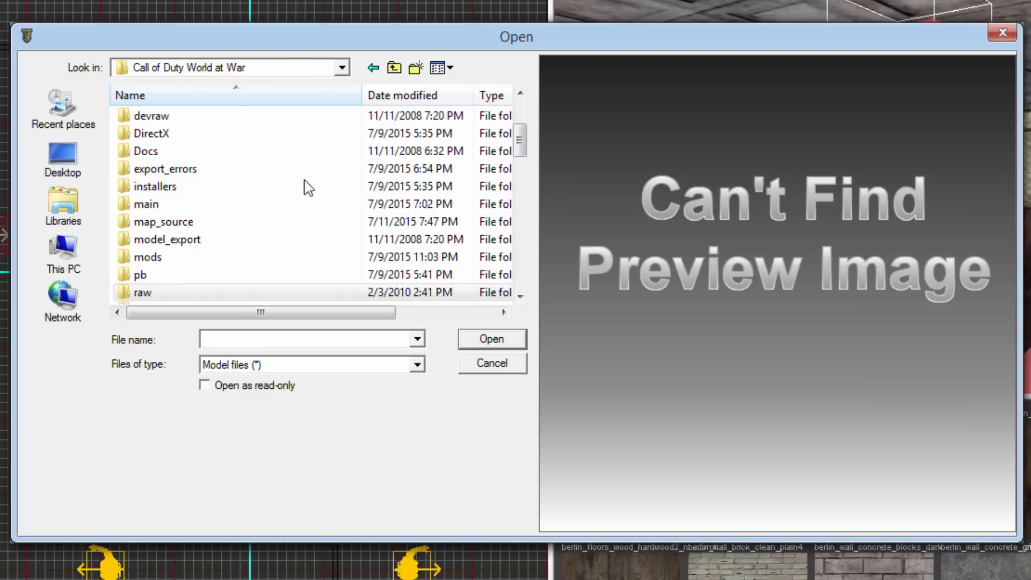
{"action": "left_click", "coordinate": [299, 239]}
{"action": "scroll", "coordinate": [279, 266], "scroll_direction": "down", "scroll_amount": 1}
{"action": "double_click", "coordinate": [234, 245]}
{"action": "scroll", "coordinate": [215, 247], "scroll_direction": "down", "scroll_amount": 8}
{"action": "scroll", "coordinate": [215, 248], "scroll_direction": "down", "scroll_amount": 5}
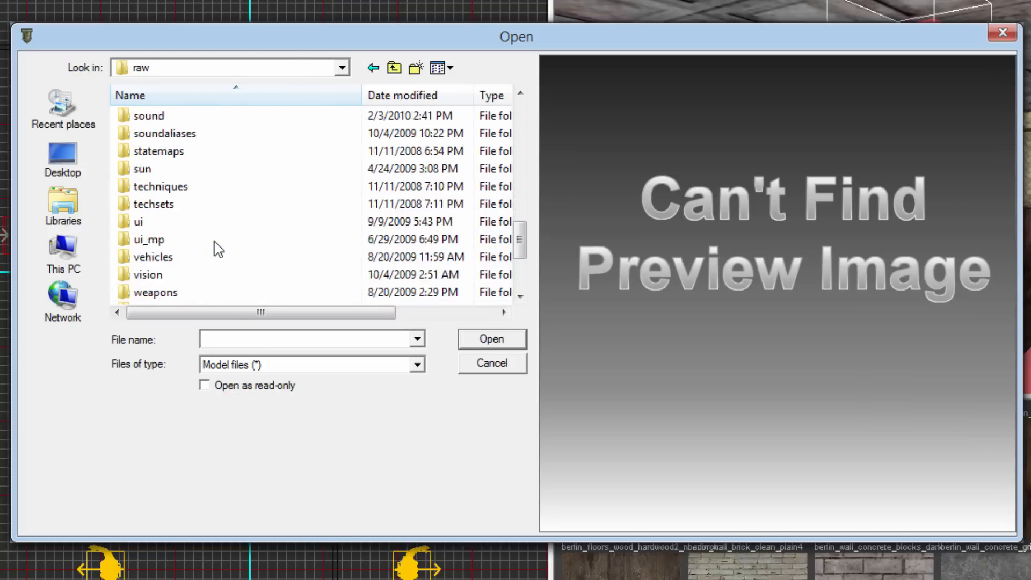
{"action": "double_click", "coordinate": [156, 236]}
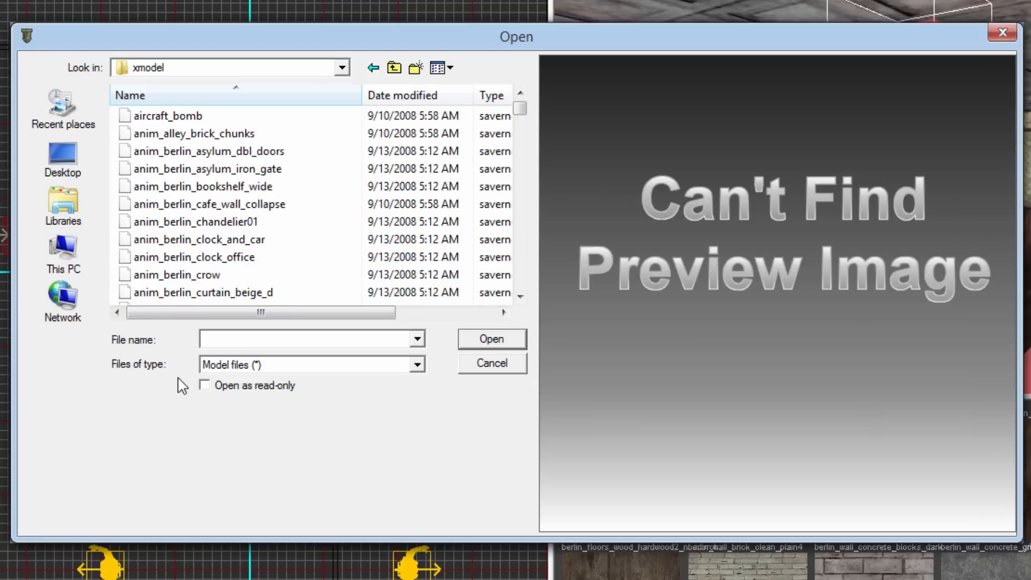
- Preview the anim_berlin_bookshelf_wide model and look further down the model list
{"action": "left_click", "coordinate": [262, 188]}
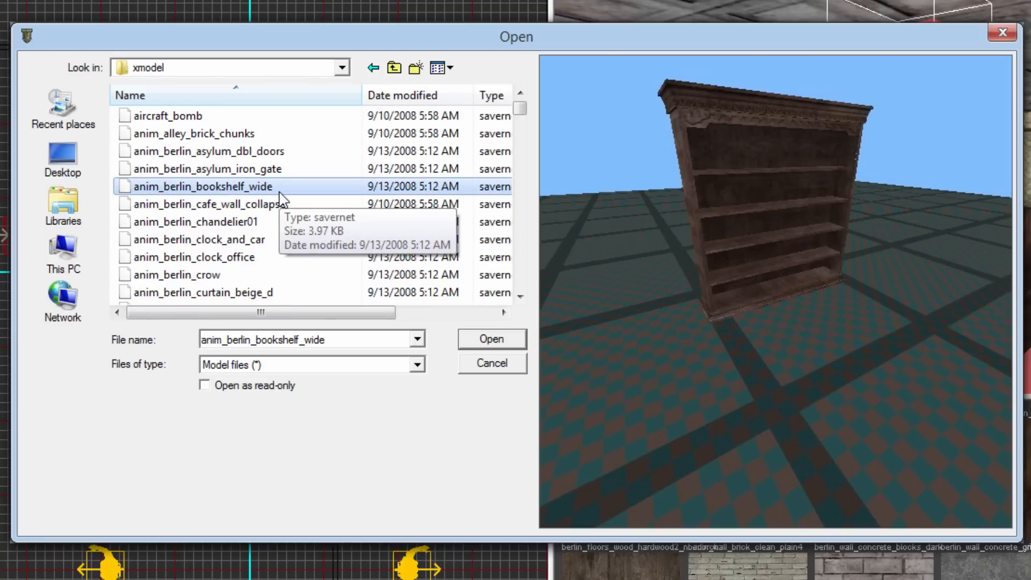
{"action": "scroll", "coordinate": [280, 196], "scroll_direction": "down", "scroll_amount": 20}
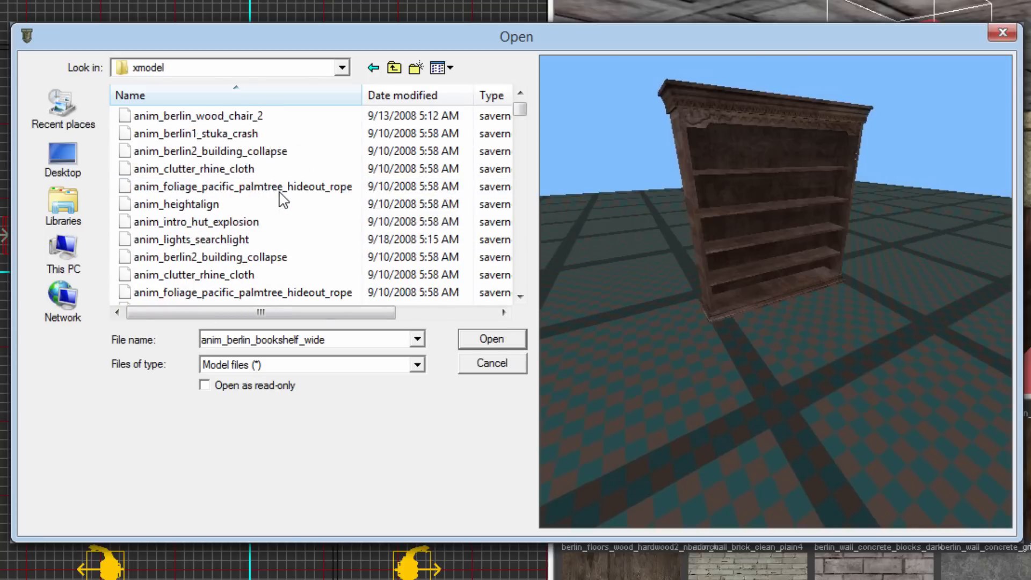
{"action": "scroll", "coordinate": [280, 197], "scroll_direction": "down", "scroll_amount": 20}
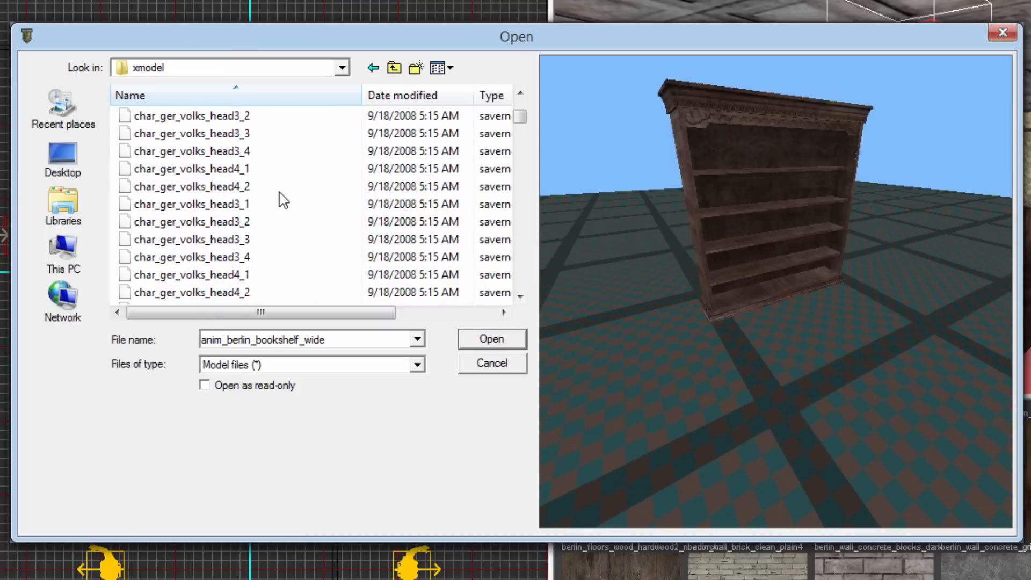
{"action": "scroll", "coordinate": [279, 194], "scroll_direction": "down", "scroll_amount": 10}
- Preview the char_ger_wermacht models in the list, from char_ger_wermacht_body1_m_g_legsoff_1 through char_ger_wermacht_gear2
{"action": "left_click", "coordinate": [280, 188]}
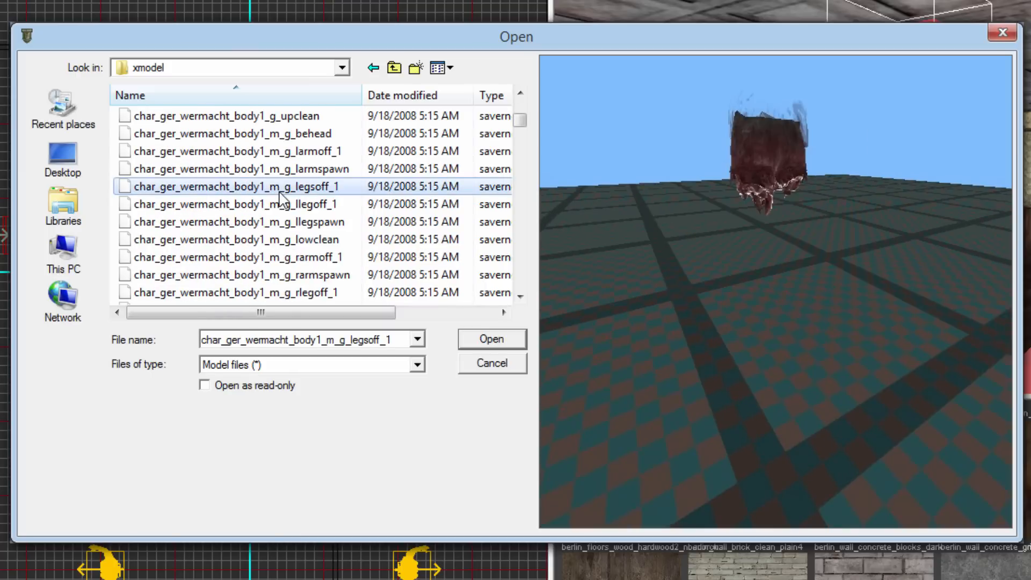
{"action": "key", "text": "Down"}
{"action": "key", "text": "Down"}
{"action": "key", "text": "Down"}
{"action": "key", "text": "Down"}
{"action": "key", "text": "Down"}
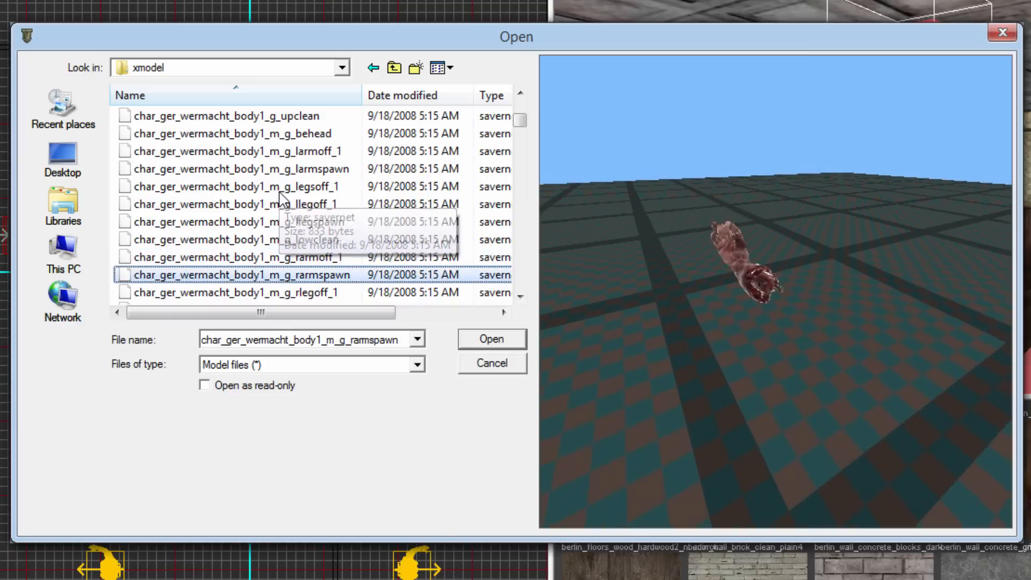
{"action": "key", "text": "Up"}
{"action": "key", "text": "Up"}
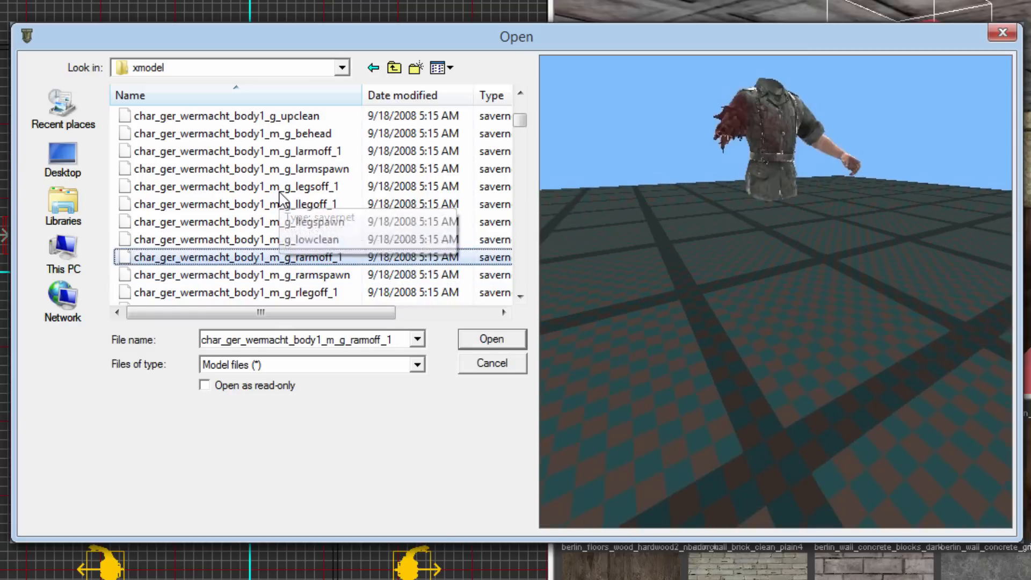
{"action": "key", "text": "Down"}
{"action": "key", "text": "Down"}
{"action": "key", "text": "Down"}
{"action": "key", "text": "Down"}
{"action": "key", "text": "Down"}
{"action": "key", "text": "Down"}
{"action": "key", "text": "Down"}
{"action": "key", "text": "Down"}
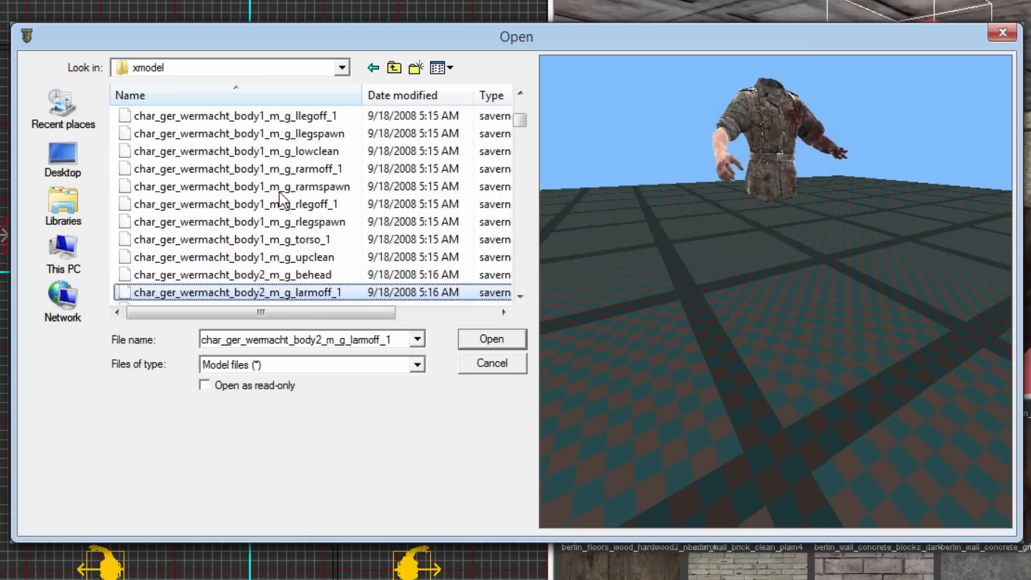
{"action": "key", "text": "Up"}
{"action": "key", "text": "Up"}
{"action": "key", "text": "Down"}
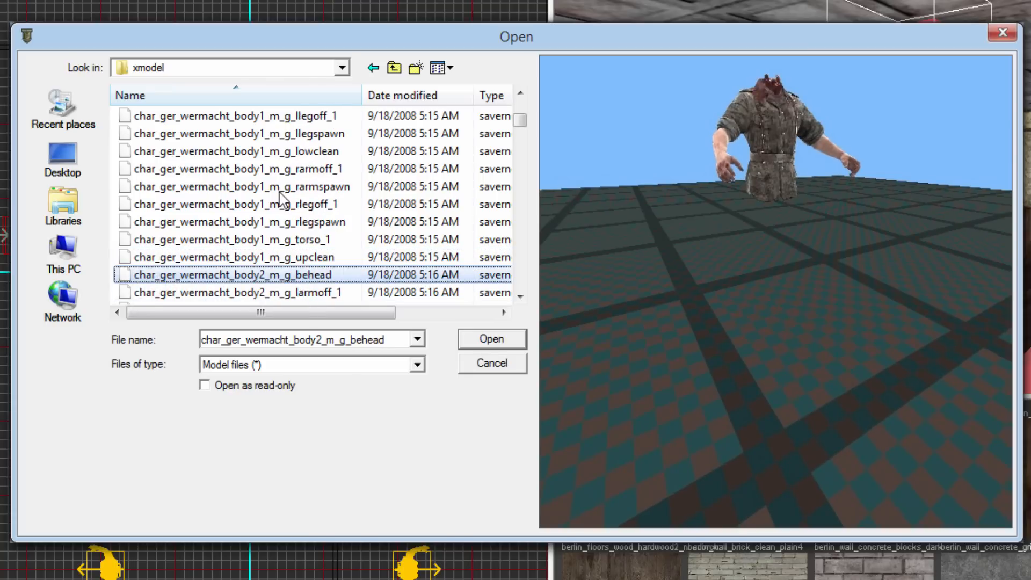
{"action": "key", "text": "Down"}
{"action": "key", "text": "Down"}
{"action": "key", "text": "Down"}
{"action": "key", "text": "Down"}
{"action": "key", "text": "Down"}
{"action": "key", "text": "Down"}
{"action": "key", "text": "Down"}
{"action": "key", "text": "Down"}
{"action": "key", "text": "Down"}
{"action": "key", "text": "Down"}
{"action": "key", "text": "Down"}
{"action": "key", "text": "Down"}
{"action": "key", "text": "Down"}
{"action": "key", "text": "Down"}
{"action": "key", "text": "Down"}
{"action": "key", "text": "Down"}
{"action": "key", "text": "Down"}
{"action": "key", "text": "Down"}
{"action": "key", "text": "Down"}
{"action": "key", "text": "Down"}
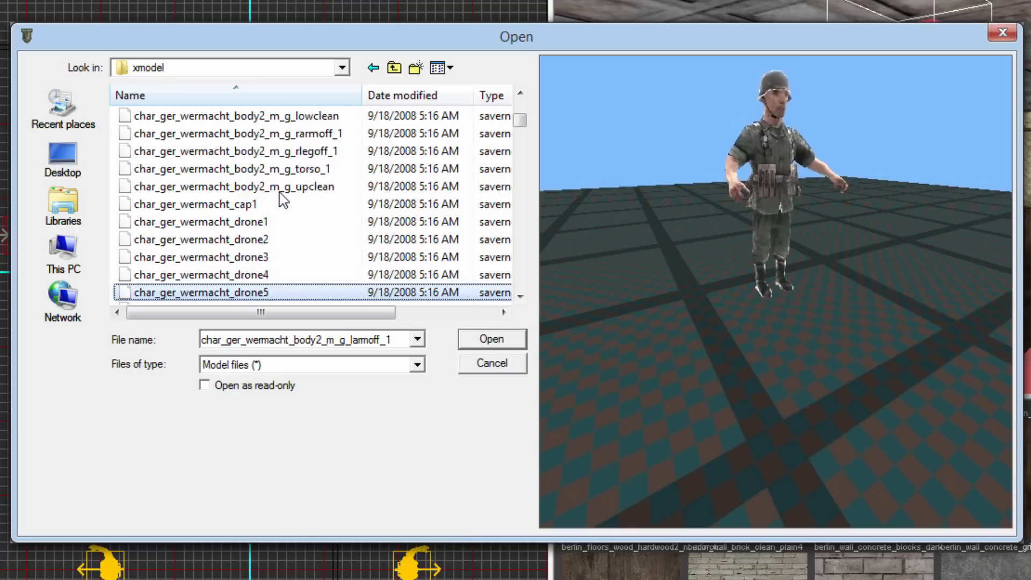
{"action": "key", "text": "Down"}
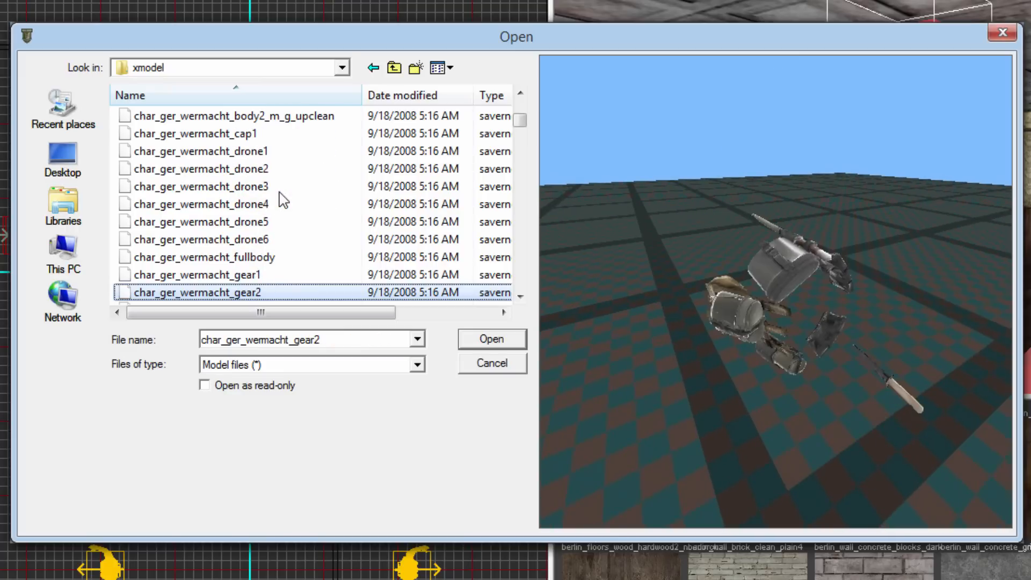
- Search the xmodel files for light and load the lights_ceiling_light_on model
{"action": "double_click", "coordinate": [330, 342]}
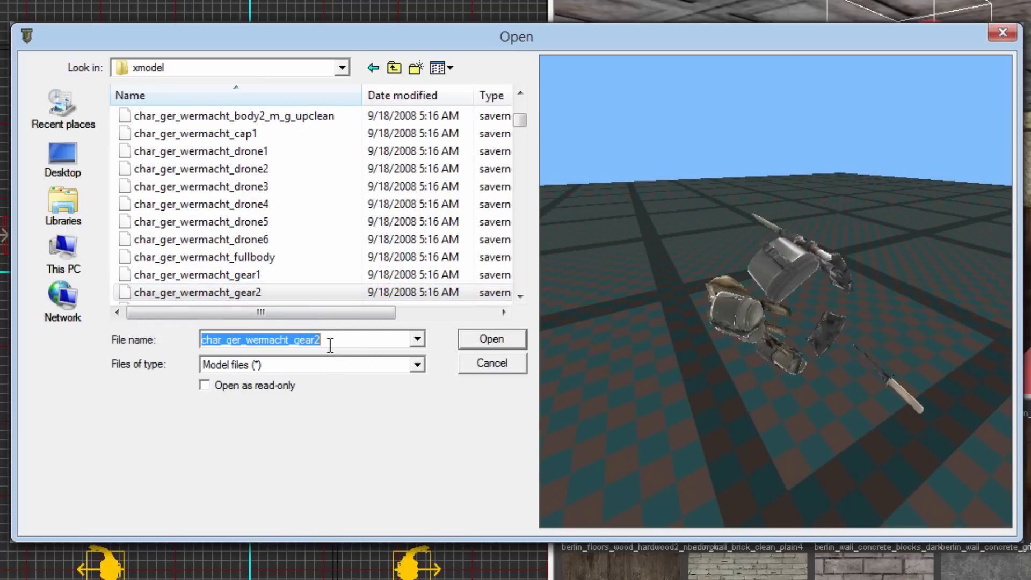
{"action": "type", "text": "ight"}
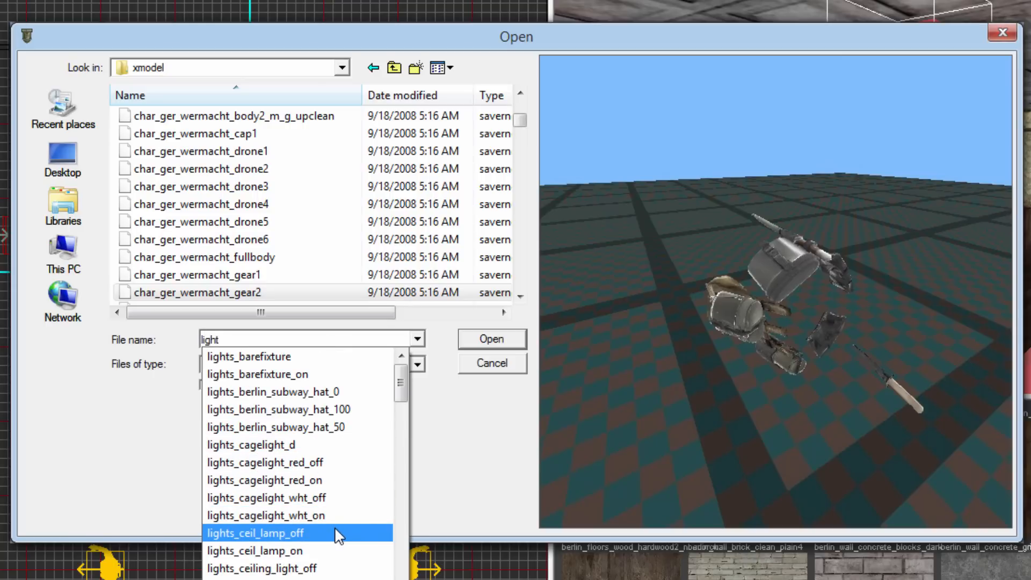
{"action": "scroll", "coordinate": [316, 552], "scroll_direction": "down", "scroll_amount": 2}
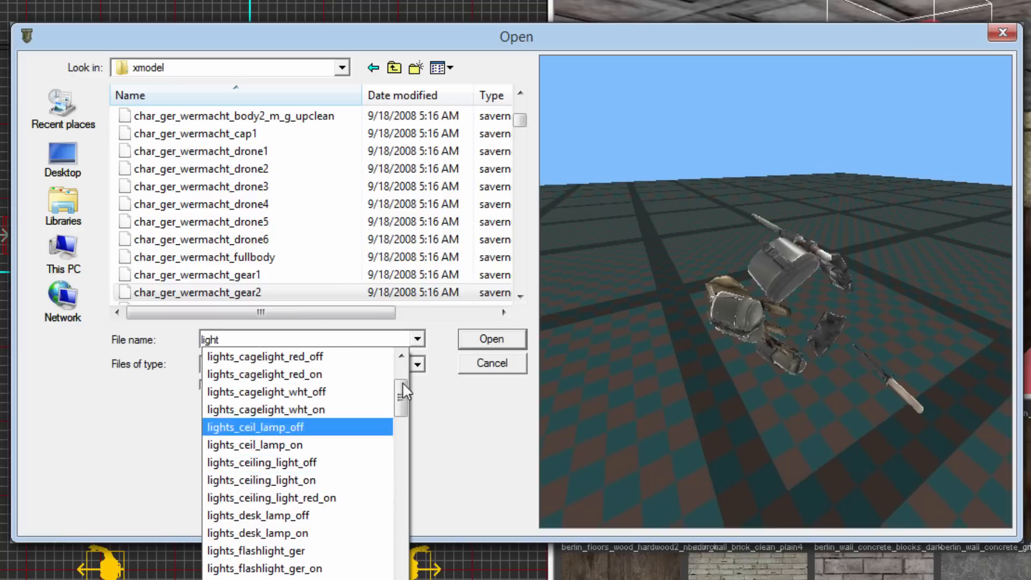
{"action": "left_click", "coordinate": [388, 396]}
{"action": "left_click", "coordinate": [481, 344]}
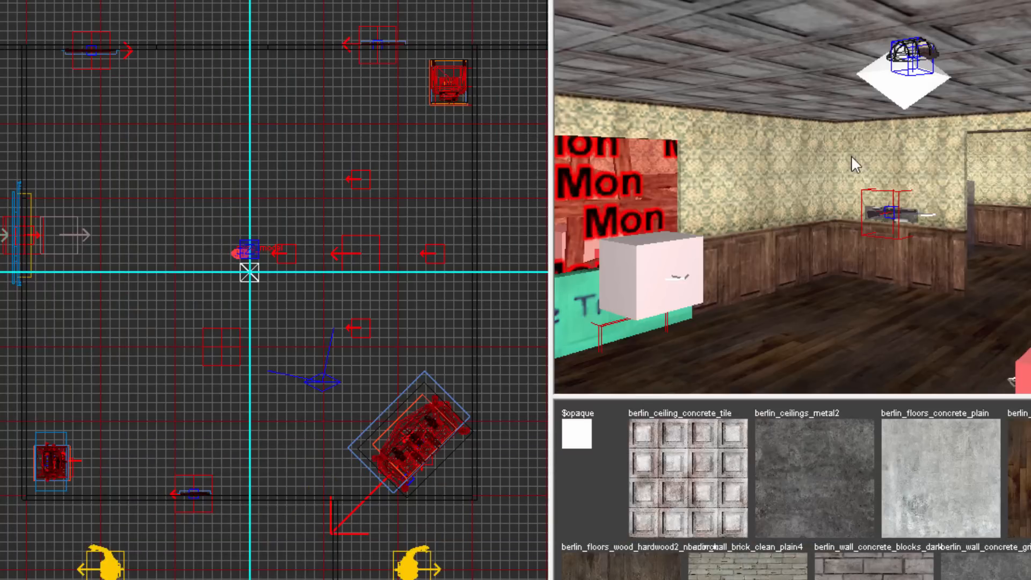
- Lower the ceiling light model in the side view and rotate it 180 degrees about the Y axis
{"action": "right_click_drag", "start_coordinate": [852, 156], "coordinate": [859, 134]}
{"action": "key", "text": "ctrl+Tab"}
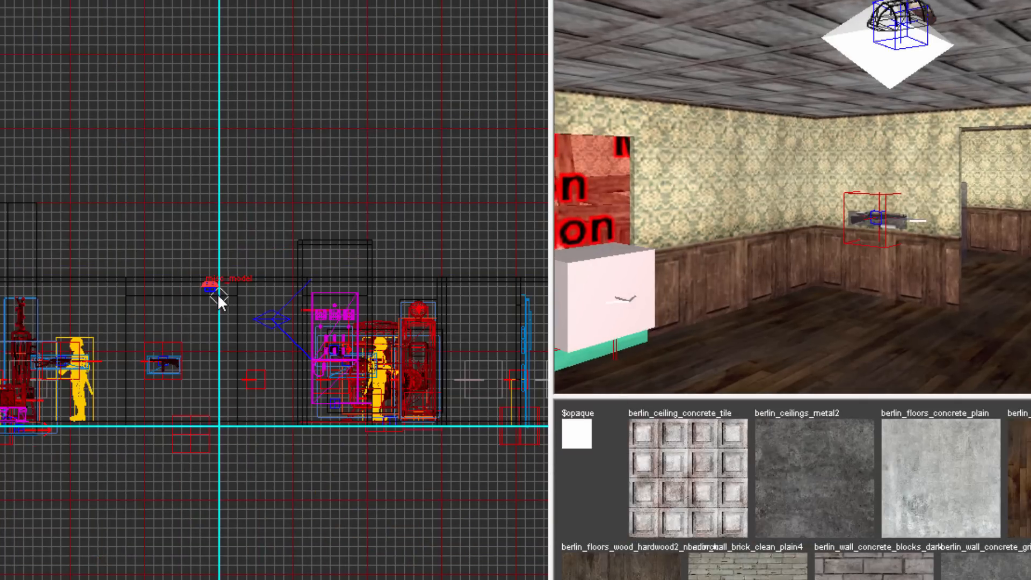
{"action": "left_click_drag", "start_coordinate": [213, 285], "coordinate": [210, 322]}
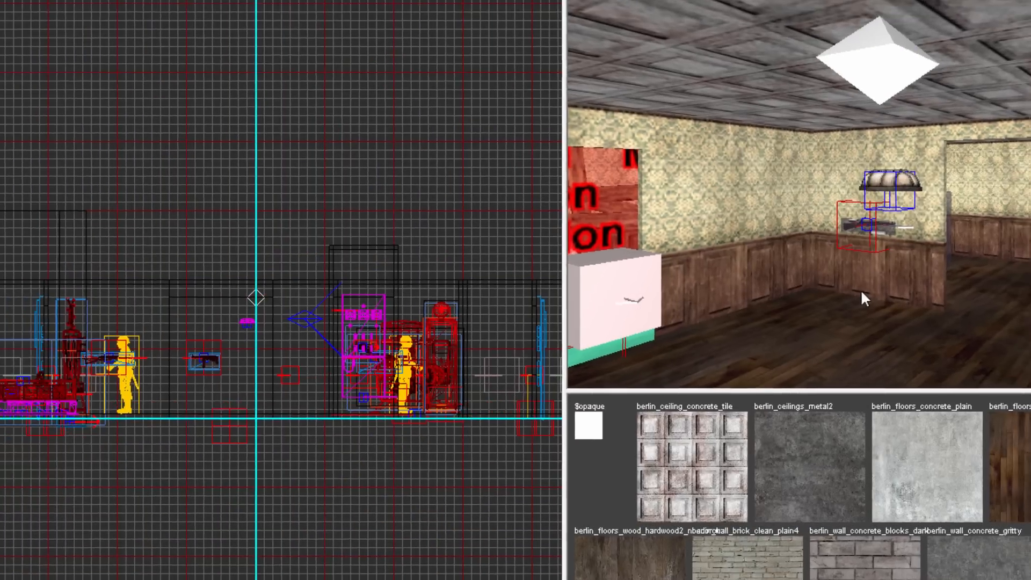
{"action": "right_click_drag", "start_coordinate": [871, 288], "coordinate": [852, 190]}
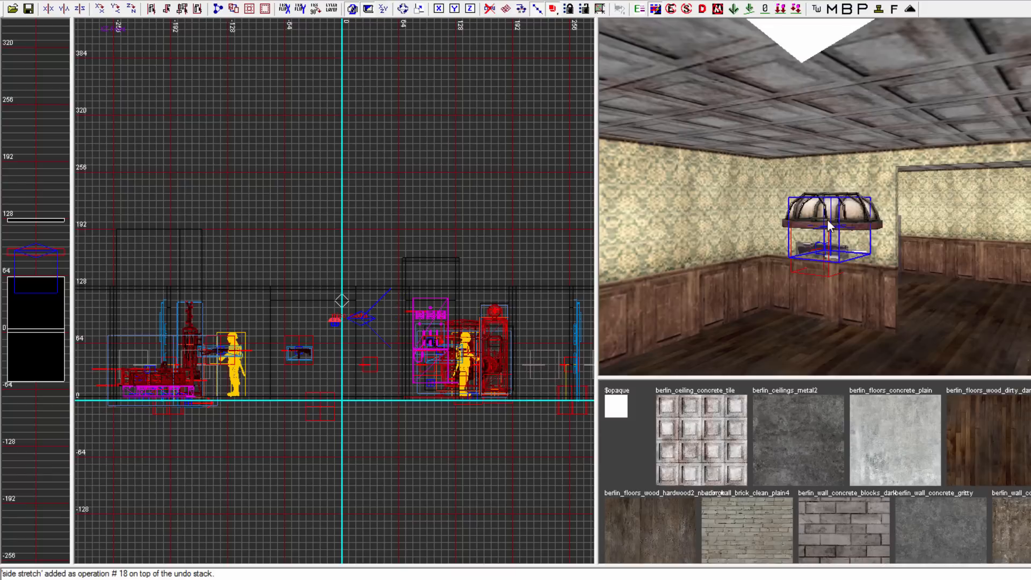
{"action": "left_click", "coordinate": [115, 8]}
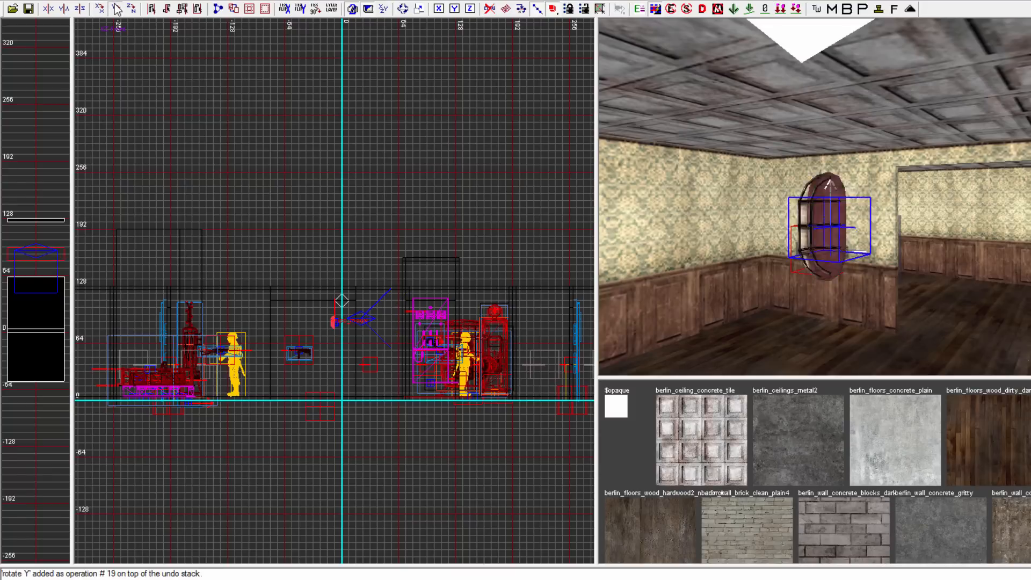
{"action": "left_click", "coordinate": [115, 8]}
{"action": "left_click", "coordinate": [780, 177], "text": "shift"}
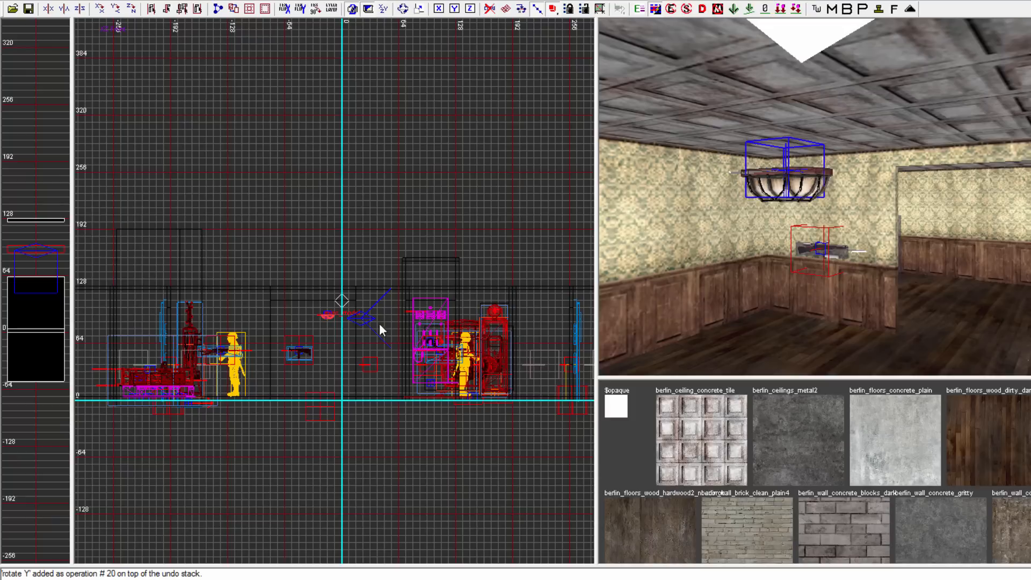
- Raise the flipped ceiling light model in the side view to sit against the ceiling, centred above the light
{"action": "left_click_drag", "start_coordinate": [334, 315], "coordinate": [344, 290]}
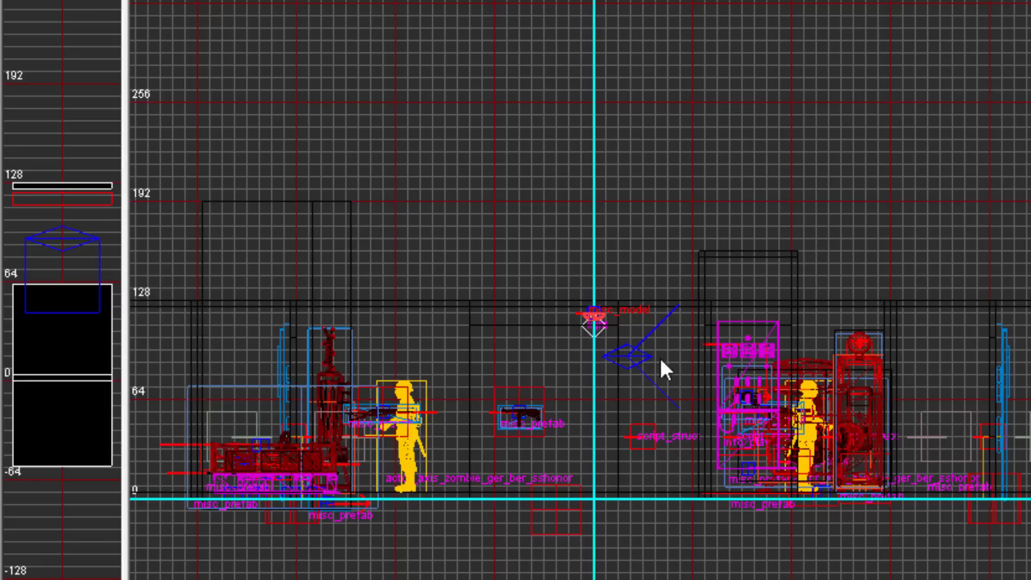
{"action": "scroll", "coordinate": [622, 345], "scroll_direction": "up", "scroll_amount": 5}
{"action": "right_click_drag", "start_coordinate": [608, 298], "coordinate": [611, 334]}
- Change the grid spacing to 8 units
{"action": "left_click", "coordinate": [220, 0]}
{"action": "left_click", "coordinate": [258, 0]}
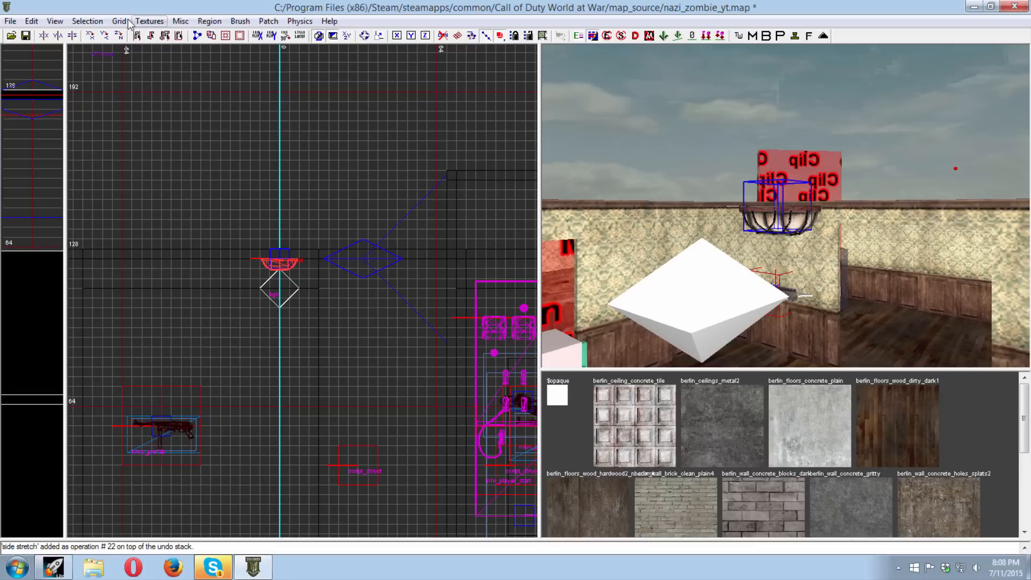
{"action": "left_click", "coordinate": [102, 21]}
{"action": "mouse_move", "coordinate": [119, 21]}
{"action": "left_click", "coordinate": [145, 107]}
- Move the light in the top view to sit directly beneath the ceiling light model, then deselect everything
{"action": "right_click_drag", "start_coordinate": [679, 244], "coordinate": [671, 202]}
{"action": "left_click", "coordinate": [666, 115], "text": "shift"}
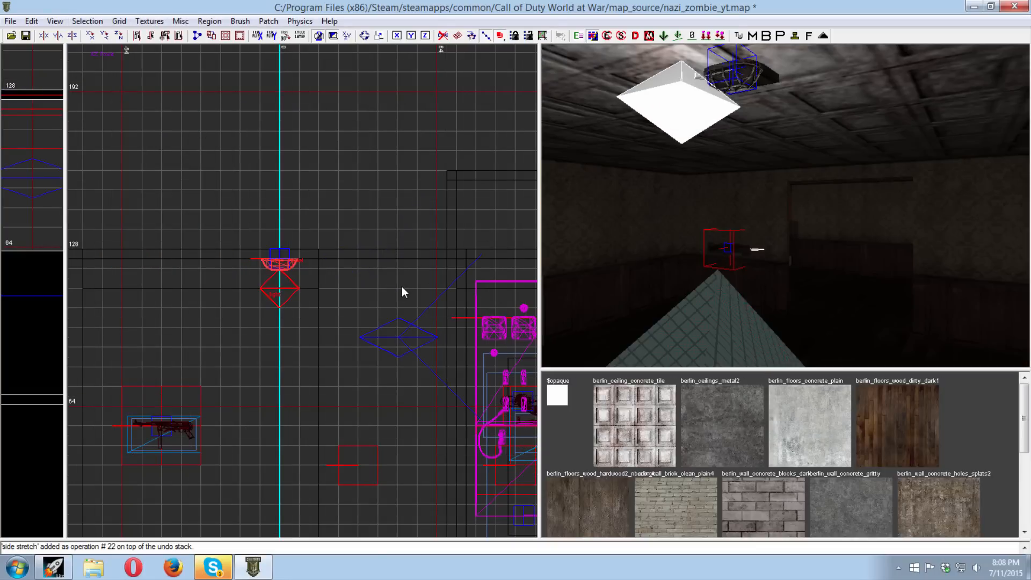
{"action": "key", "text": "ctrl+Tab"}
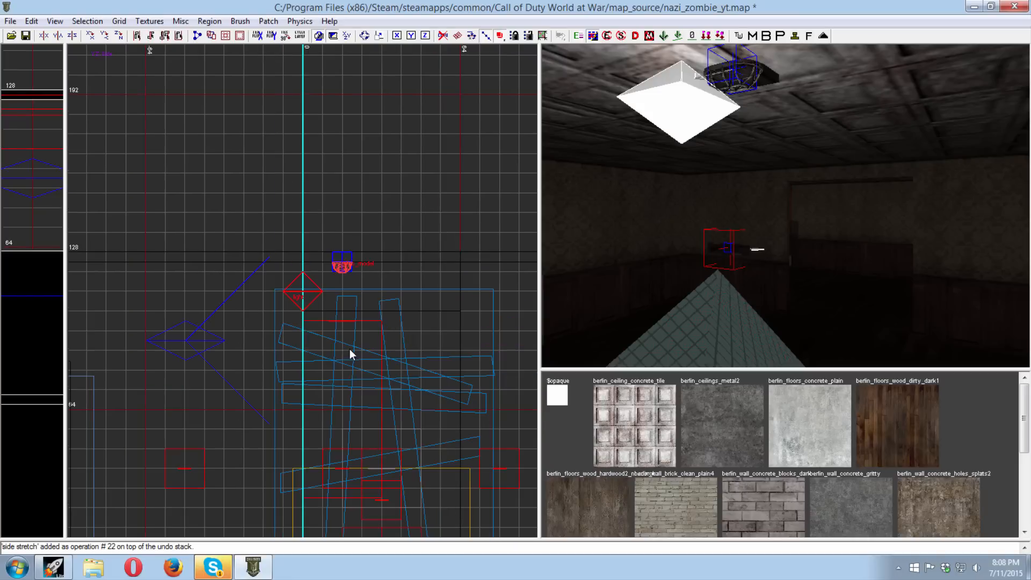
{"action": "left_click_drag", "start_coordinate": [314, 290], "coordinate": [311, 253]}
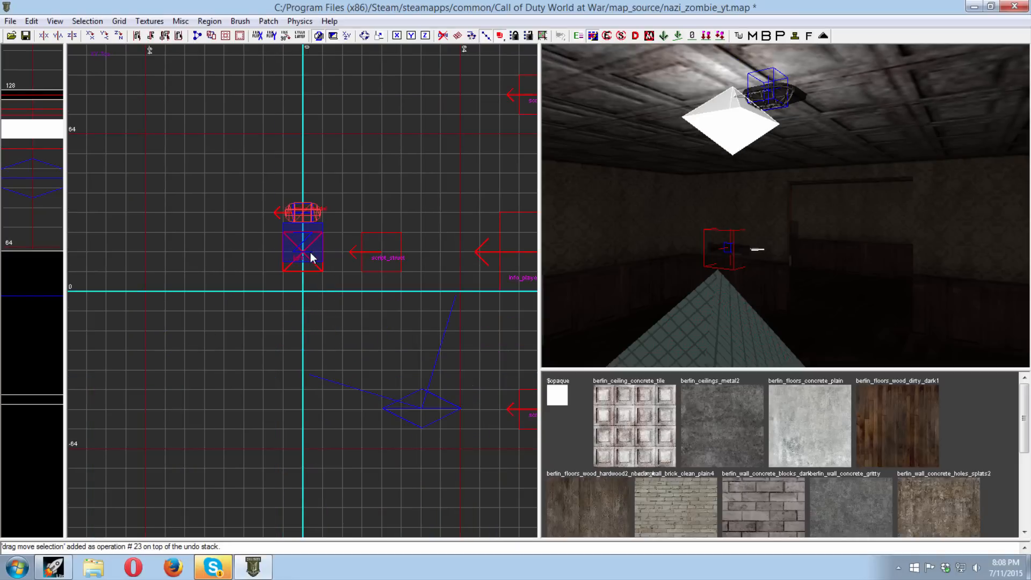
{"action": "key", "text": "ctrl+z"}
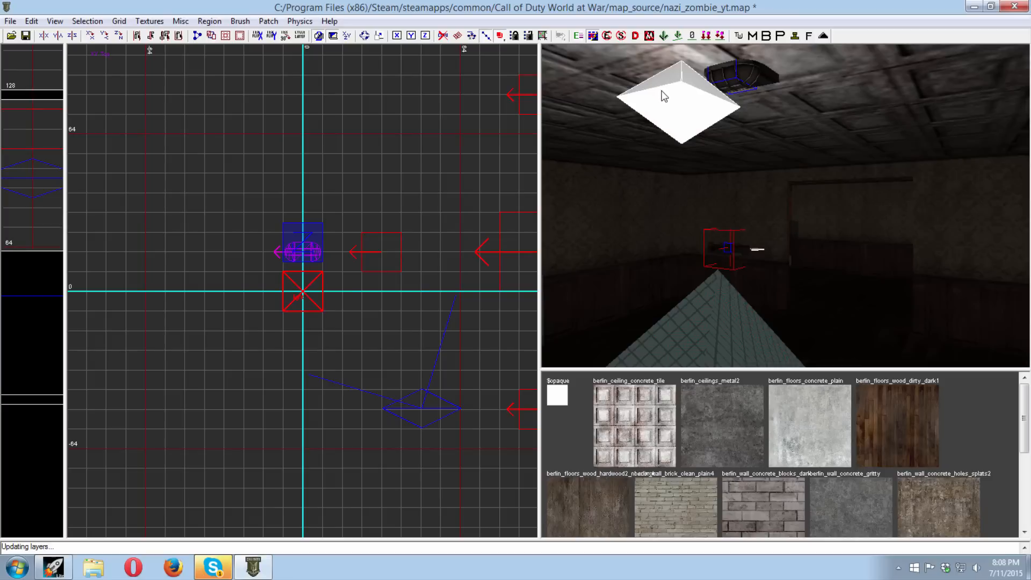
{"action": "left_click_drag", "start_coordinate": [315, 306], "coordinate": [317, 257]}
{"action": "right_click_drag", "start_coordinate": [734, 232], "coordinate": [789, 253]}
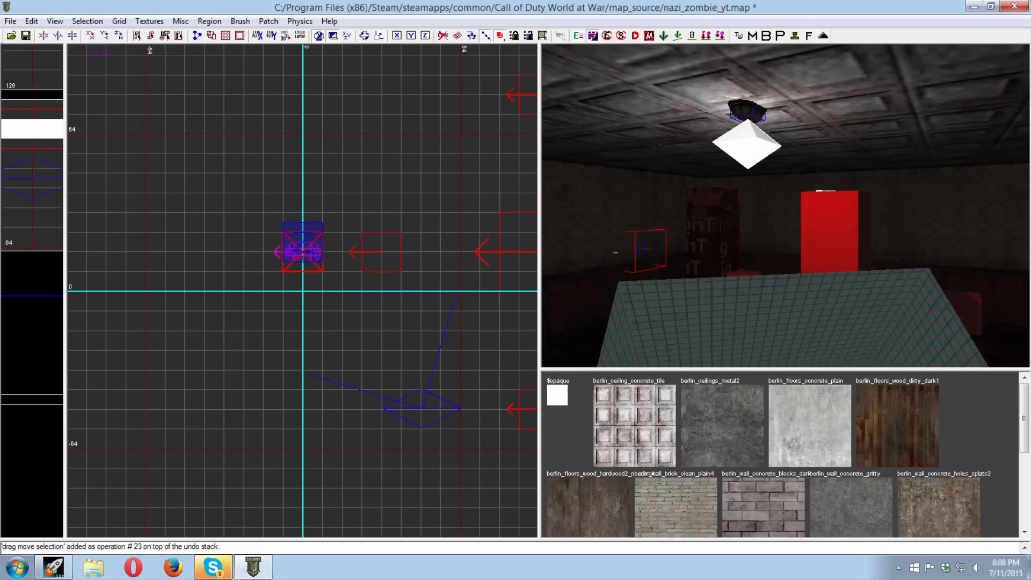
{"action": "key", "text": "Escape"}
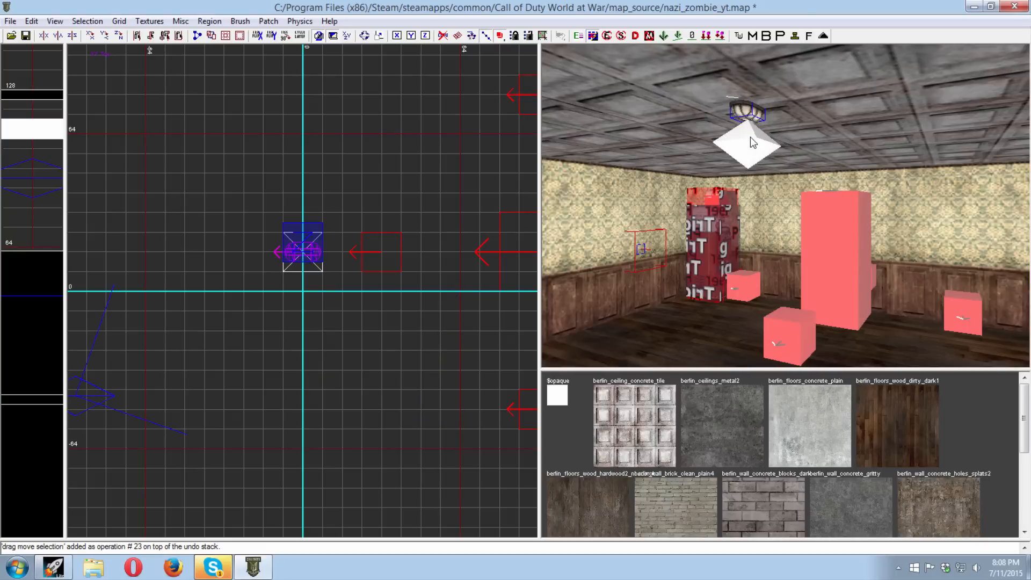
- Select the light below the ceiling model and open its entity properties at the intensity key
{"action": "left_click", "coordinate": [751, 138], "text": "shift"}
{"action": "key", "text": "n"}
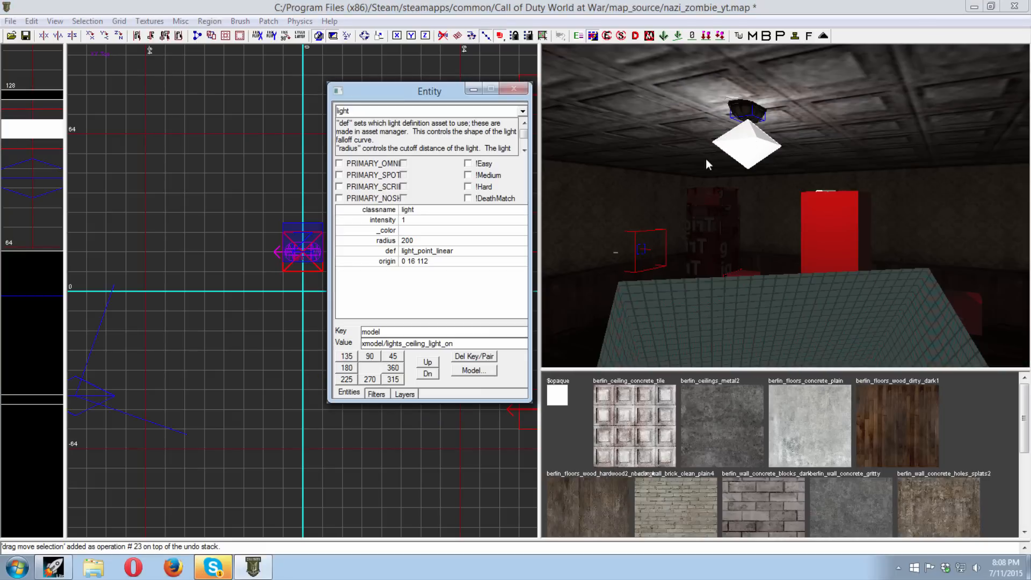
{"action": "left_click", "coordinate": [390, 220]}
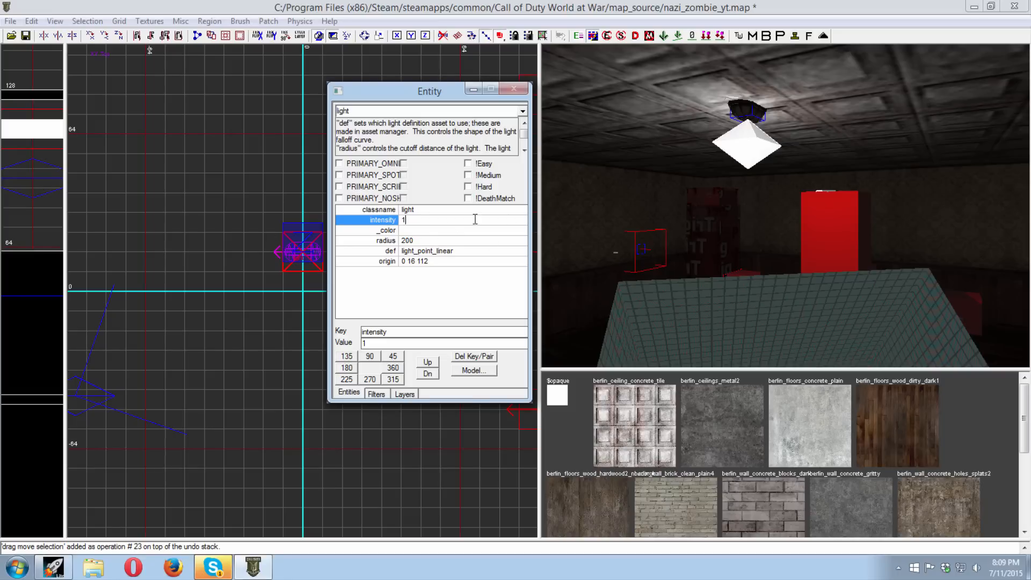
- Try a purple colour (128, 0, 255) on the light, then set its colour back to white
{"action": "double_click", "coordinate": [419, 231]}
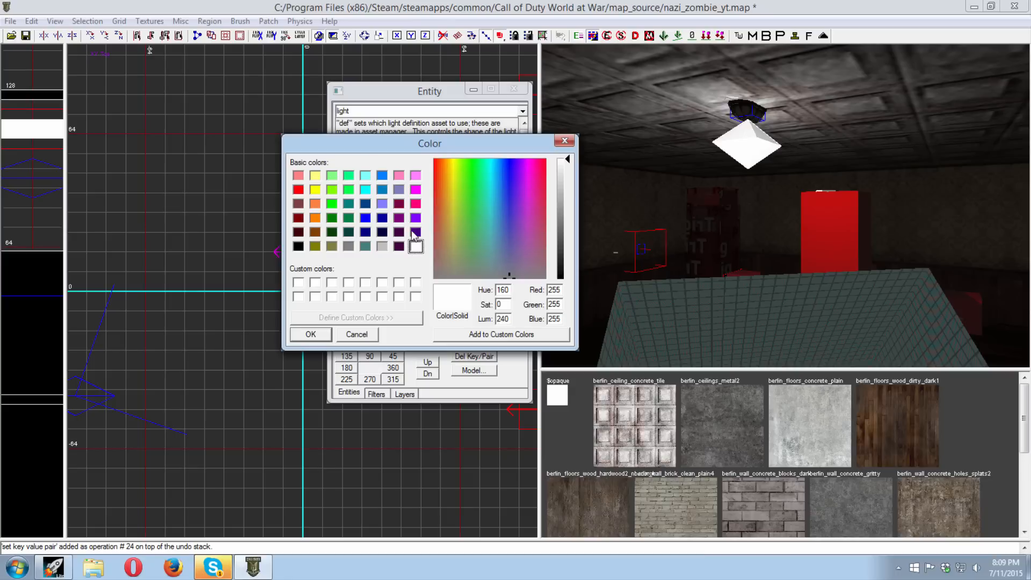
{"action": "left_click", "coordinate": [416, 218]}
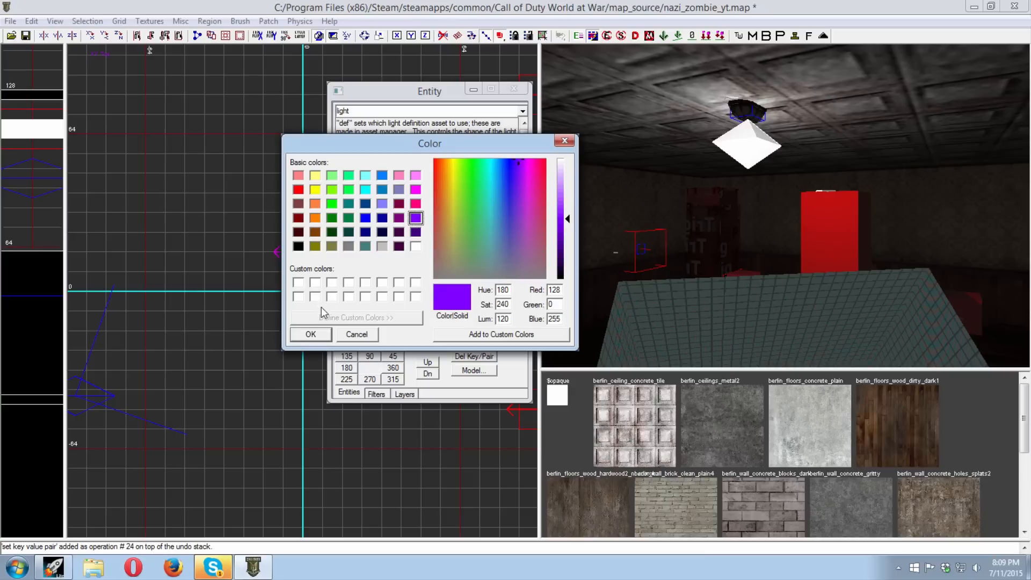
{"action": "left_click", "coordinate": [312, 334]}
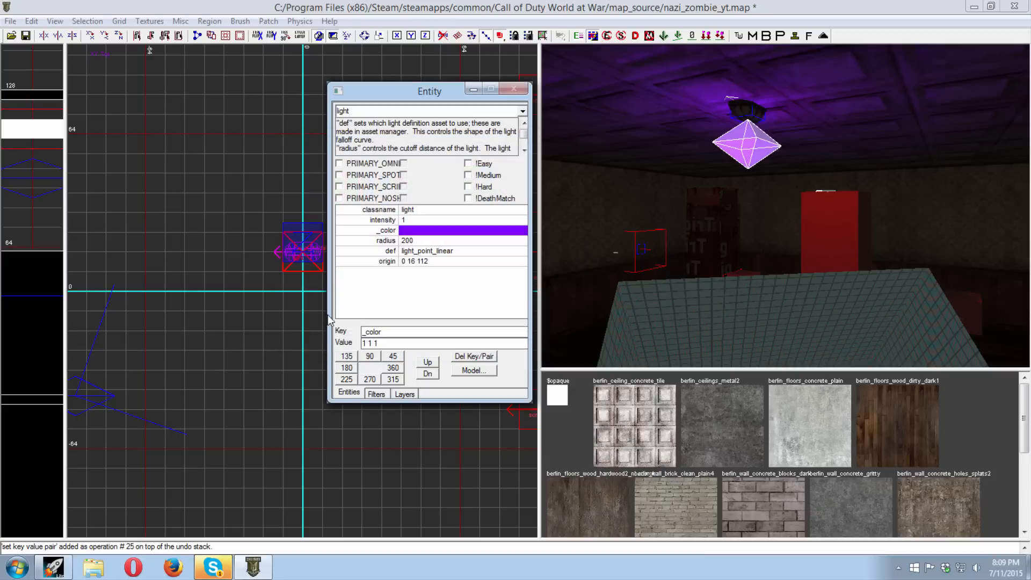
{"action": "double_click", "coordinate": [426, 232]}
{"action": "left_click", "coordinate": [416, 246]}
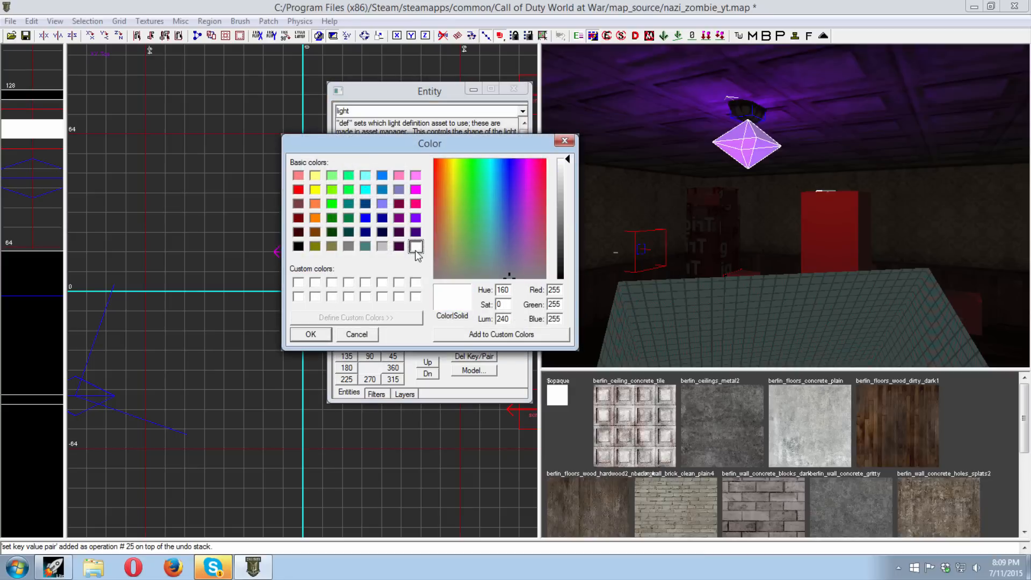
{"action": "left_click", "coordinate": [311, 335]}
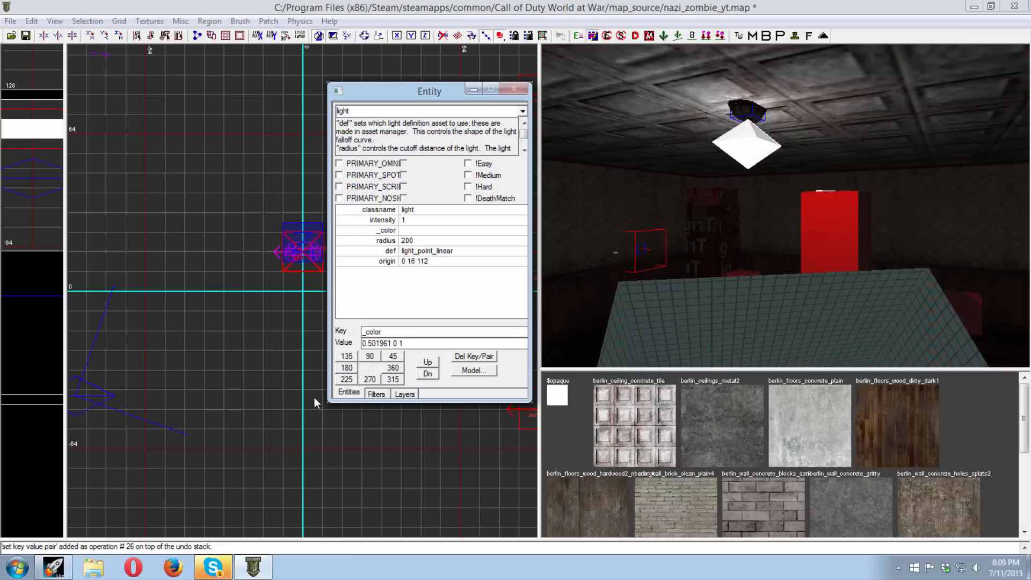
- Set the light's radius to 400, check the room's lighting in the 3D view and put away the entity properties
{"action": "left_click", "coordinate": [412, 241]}
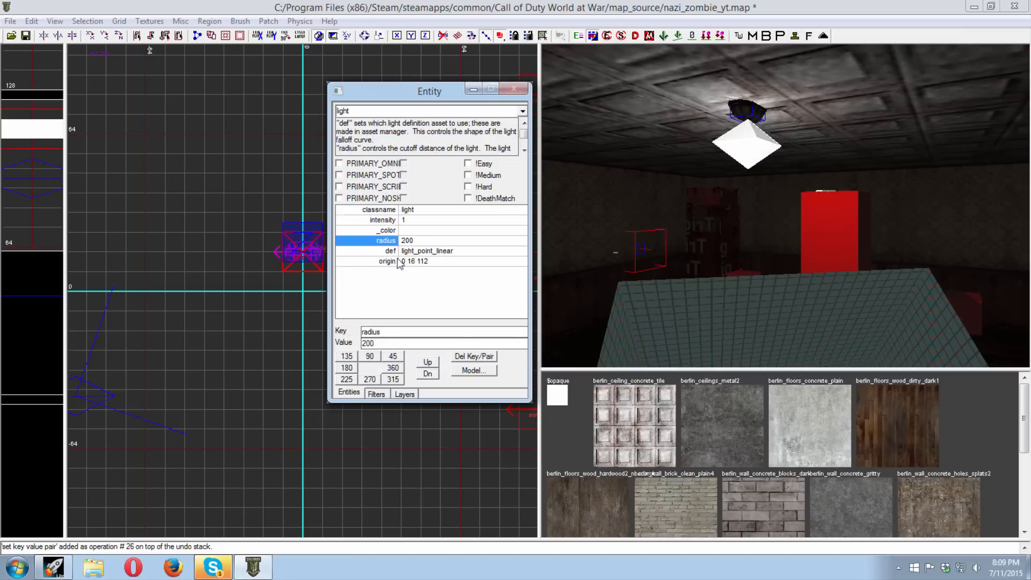
{"action": "key", "text": "ctrl+a"}
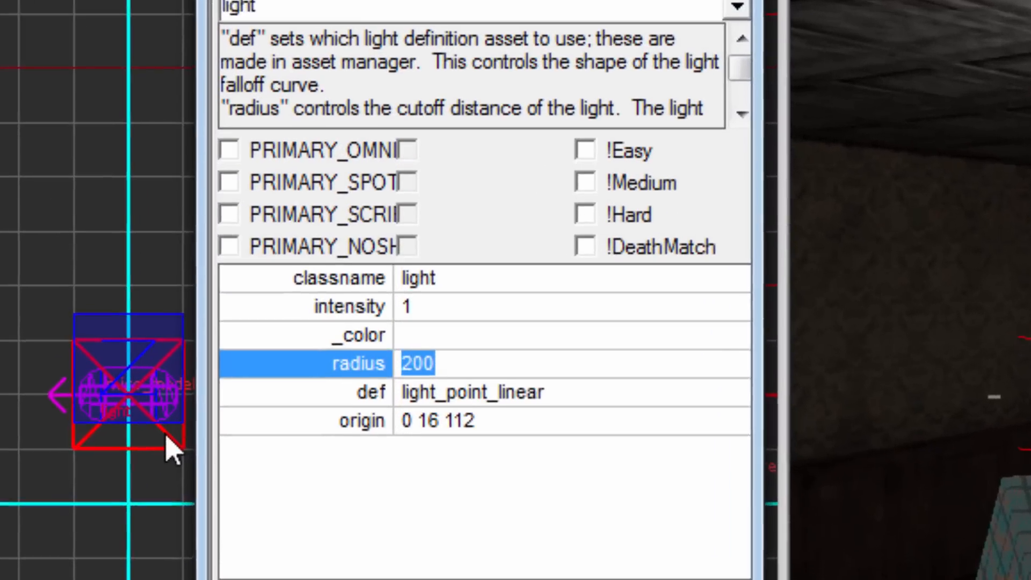
{"action": "type", "text": "400"}
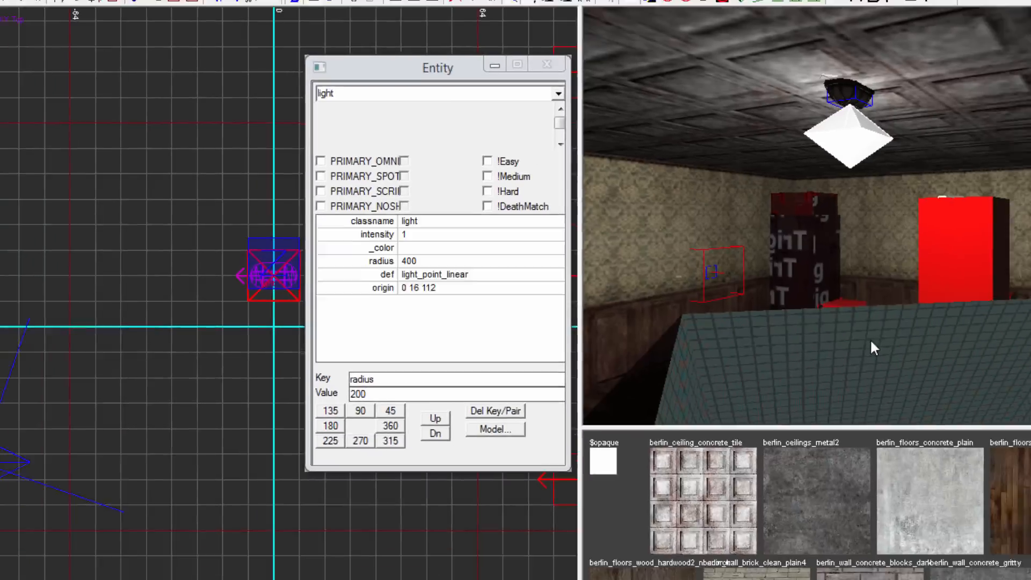
{"action": "right_click_drag", "start_coordinate": [871, 342], "coordinate": [846, 294]}
{"action": "left_click", "coordinate": [474, 89]}
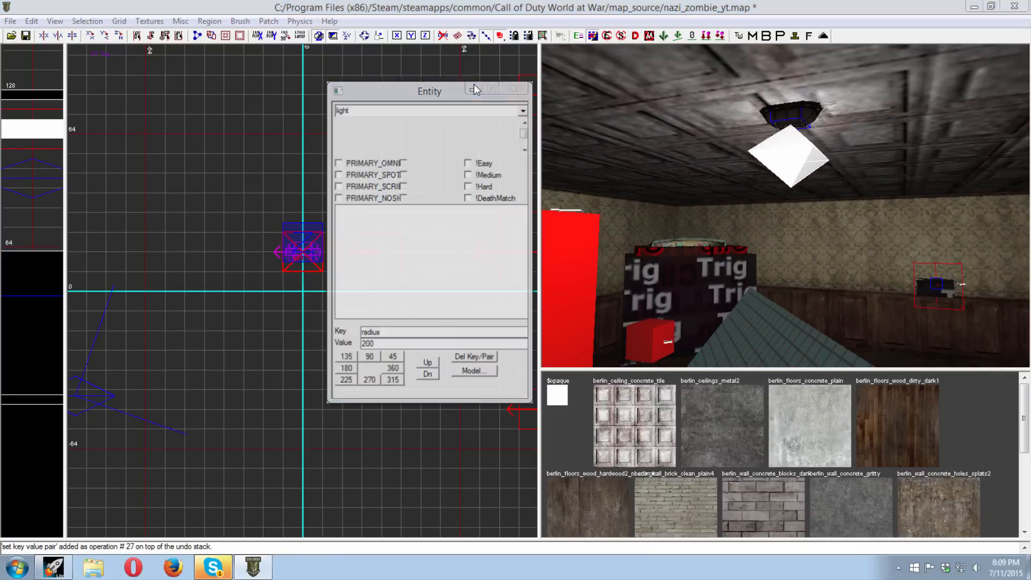
- Duplicate the ceiling lamp model together with its light and place the copy in the adjoining room in the top view
{"action": "scroll", "coordinate": [282, 260], "scroll_direction": "down", "scroll_amount": 6}
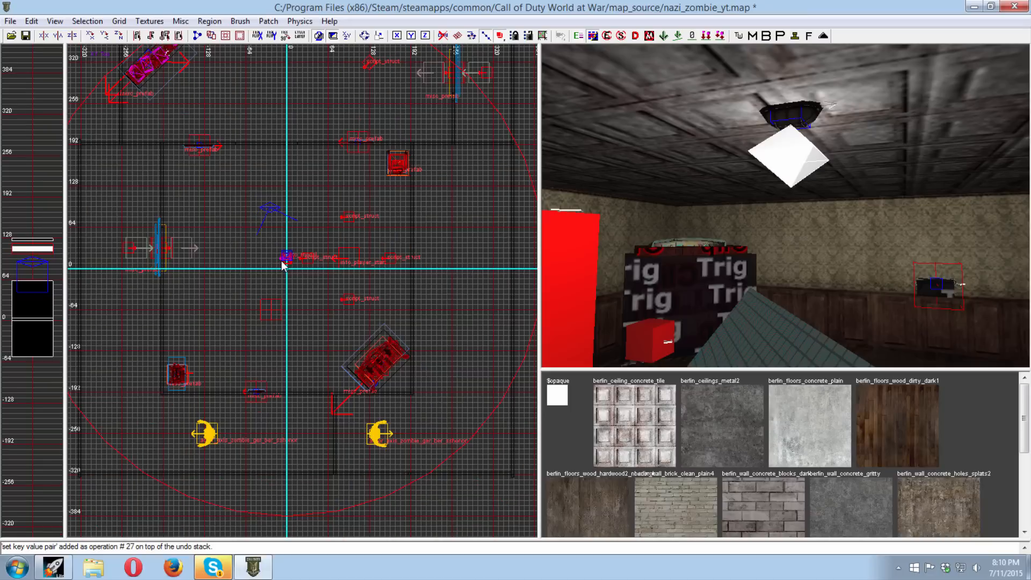
{"action": "right_click_drag", "start_coordinate": [340, 270], "coordinate": [326, 349]}
{"action": "key", "text": "Escape"}
{"action": "right_click_drag", "start_coordinate": [792, 140], "coordinate": [793, 154]}
{"action": "left_click", "coordinate": [792, 155], "text": "shift"}
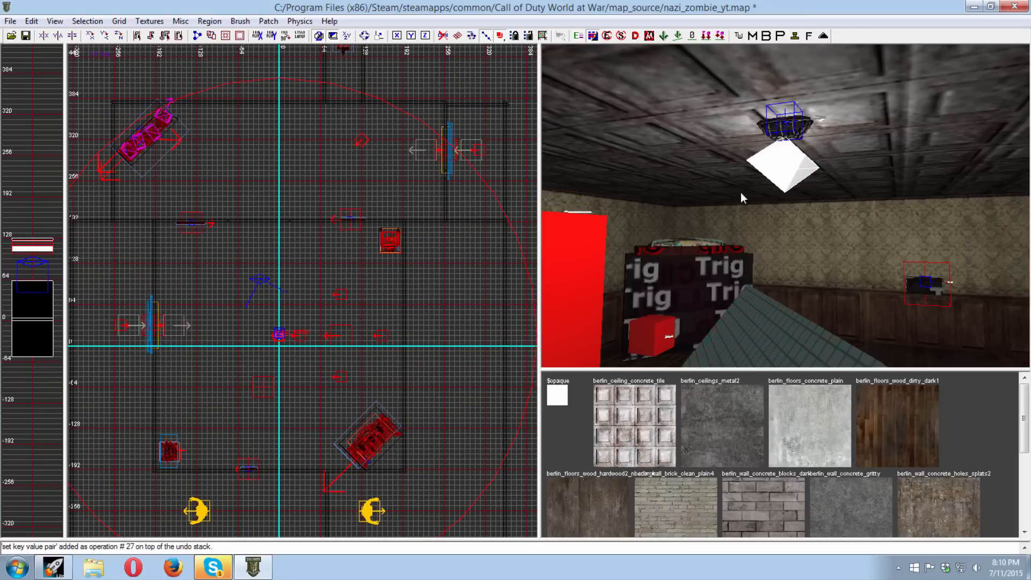
{"action": "right_click_drag", "start_coordinate": [374, 317], "coordinate": [352, 367]}
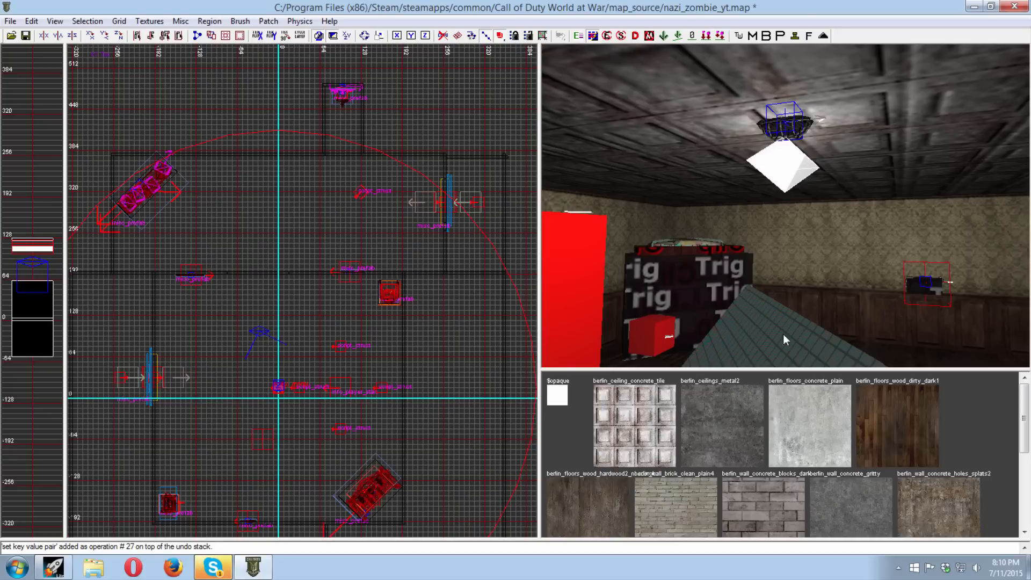
{"action": "key", "text": "ctrl+v"}
{"action": "left_click_drag", "start_coordinate": [283, 392], "coordinate": [361, 212]}
- Shift the copied lamp and light in the top view until they hang near the middle of the adjoining room
{"action": "mouse_move", "coordinate": [700, 250]}
{"action": "right_mouse_down"}
{"action": "mouse_move", "coordinate": [618, 233]}
{"action": "mouse_move", "coordinate": [623, 209]}
{"action": "mouse_move", "coordinate": [715, 246]}
{"action": "right_mouse_up"}
{"action": "left_click_drag", "start_coordinate": [320, 240], "coordinate": [365, 240]}
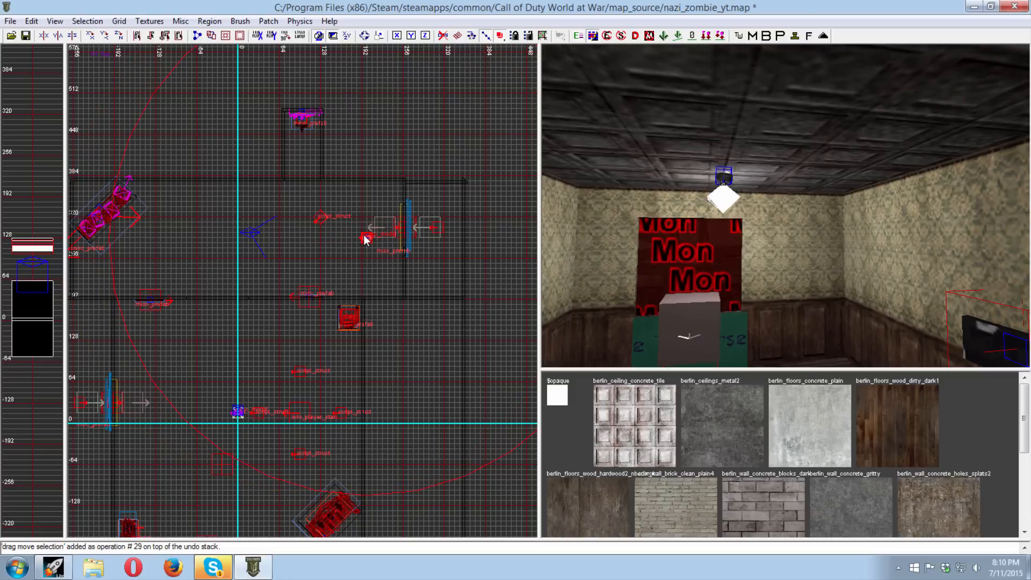
{"action": "mouse_move", "coordinate": [655, 246]}
{"action": "right_mouse_down"}
{"action": "mouse_move", "coordinate": [602, 249]}
{"action": "mouse_move", "coordinate": [655, 245]}
{"action": "right_mouse_up"}
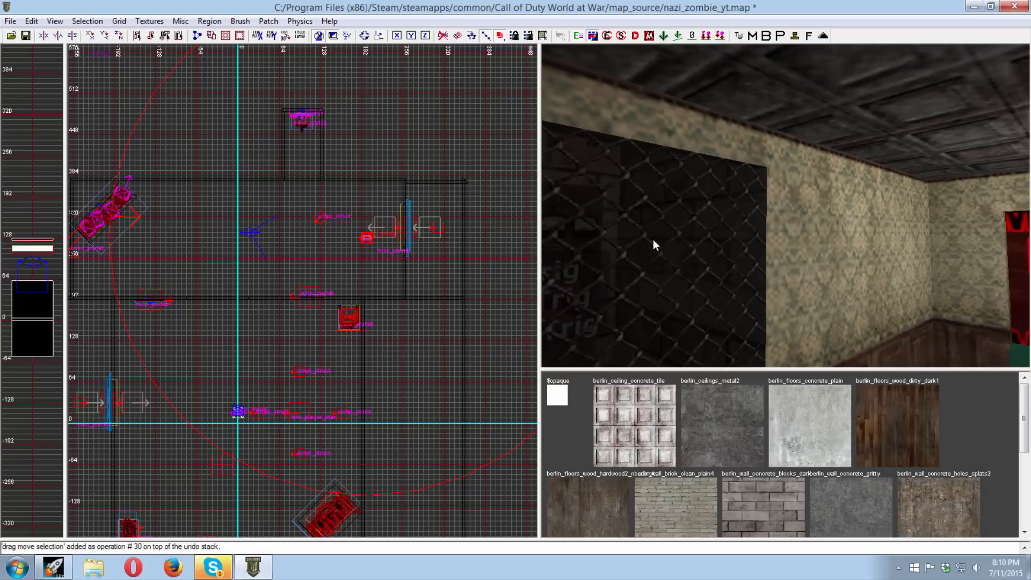
{"action": "left_click_drag", "start_coordinate": [366, 231], "coordinate": [327, 228]}
{"action": "right_click_drag", "start_coordinate": [654, 287], "coordinate": [691, 293]}
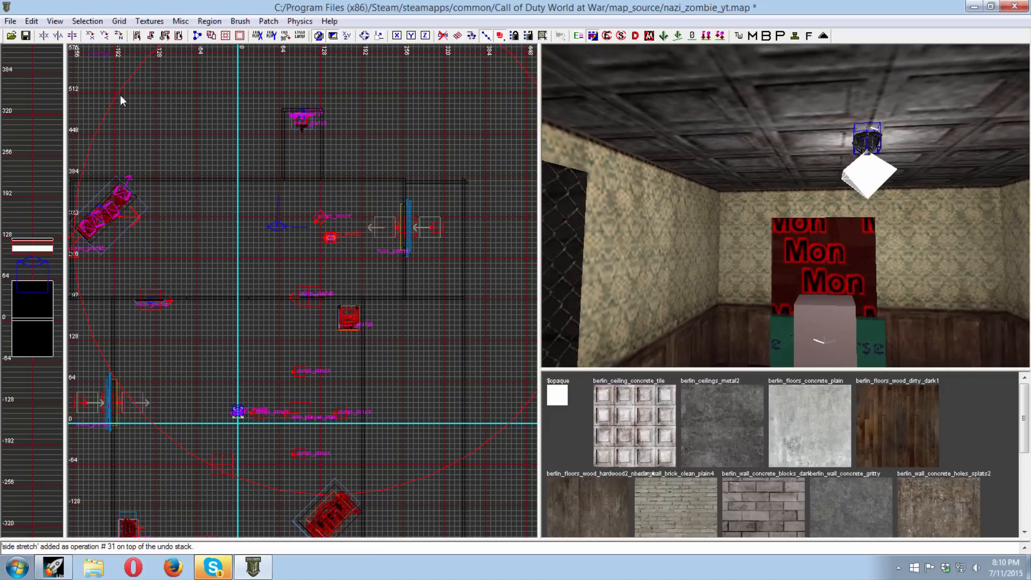
- Rotate the copied lamp and light about the Z axis, deselect them and check the room's lighting in the 3D view
{"action": "left_click", "coordinate": [118, 35]}
{"action": "key", "text": "Escape"}
{"action": "right_click_drag", "start_coordinate": [772, 203], "coordinate": [744, 268]}
{"action": "mouse_move", "coordinate": [824, 206]}
{"action": "right_mouse_down"}
{"action": "mouse_move", "coordinate": [806, 196]}
{"action": "mouse_move", "coordinate": [838, 186]}
{"action": "mouse_move", "coordinate": [814, 199]}
{"action": "mouse_move", "coordinate": [824, 206]}
{"action": "right_mouse_up"}
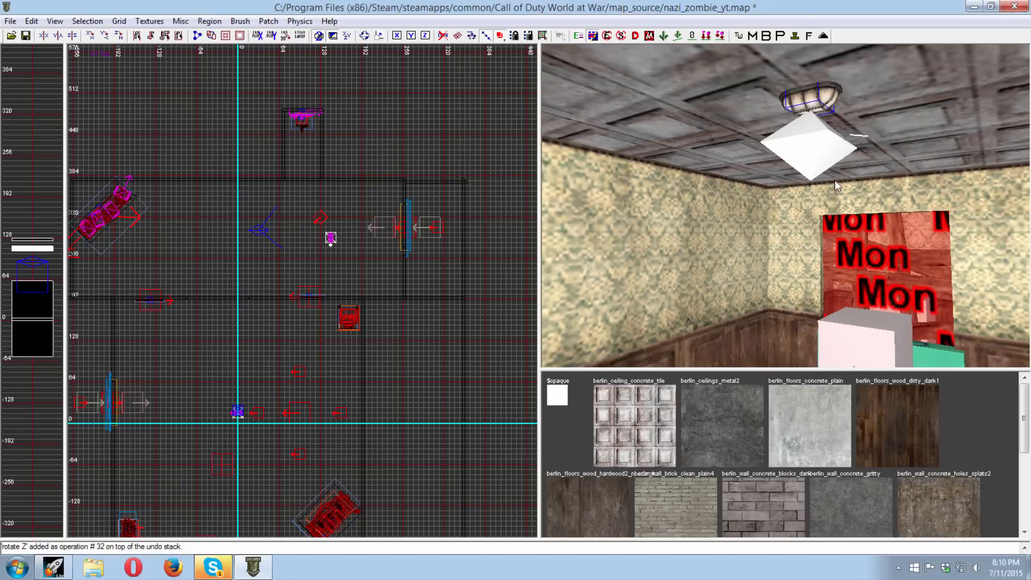
- Inspect the copied lamp and the mesh-fenced side room in the 3D view, then save the map
{"action": "left_click", "coordinate": [821, 105], "text": "shift"}
{"action": "key", "text": "Escape"}
{"action": "left_click", "coordinate": [811, 154], "text": "shift"}
{"action": "right_click_drag", "start_coordinate": [796, 176], "coordinate": [720, 177]}
{"action": "right_click_drag", "start_coordinate": [786, 206], "coordinate": [787, 236]}
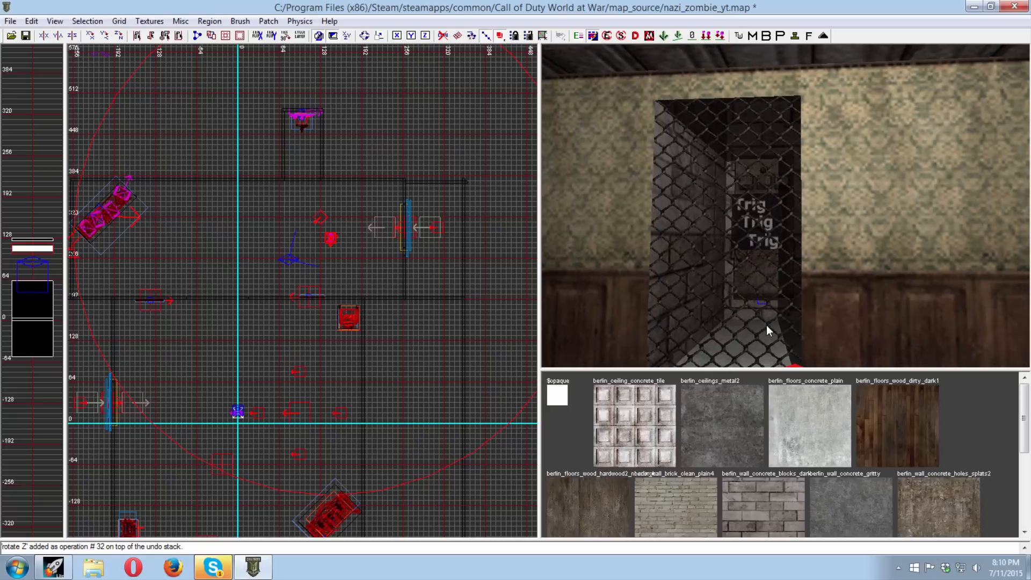
{"action": "mouse_move", "coordinate": [724, 202]}
{"action": "right_mouse_down"}
{"action": "mouse_move", "coordinate": [714, 204]}
{"action": "mouse_move", "coordinate": [739, 207]}
{"action": "right_mouse_up"}
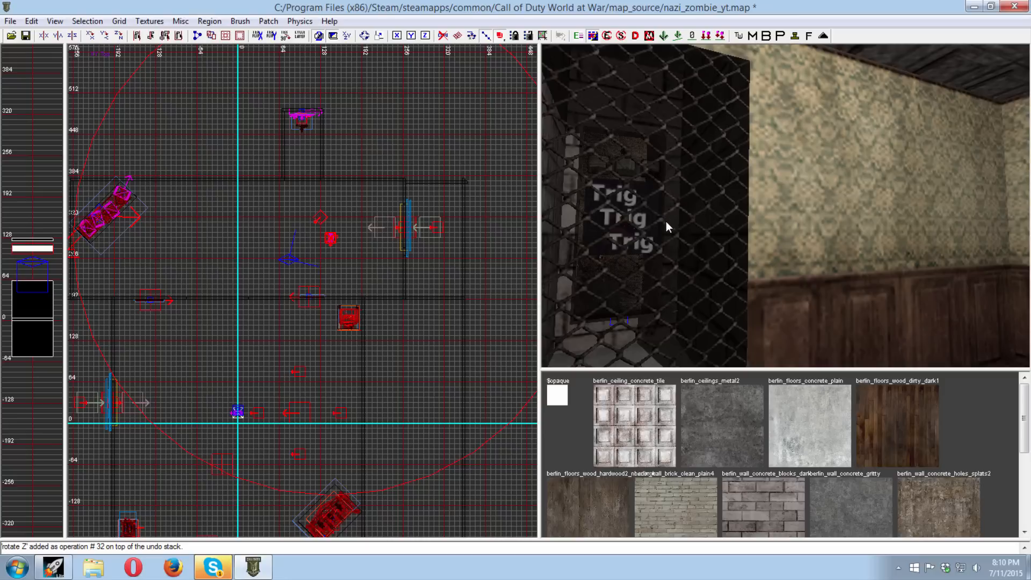
{"action": "mouse_move", "coordinate": [647, 247]}
{"action": "right_mouse_down"}
{"action": "mouse_move", "coordinate": [854, 236]}
{"action": "mouse_move", "coordinate": [752, 239]}
{"action": "mouse_move", "coordinate": [715, 228]}
{"action": "mouse_move", "coordinate": [684, 193]}
{"action": "mouse_move", "coordinate": [688, 203]}
{"action": "mouse_move", "coordinate": [682, 151]}
{"action": "mouse_move", "coordinate": [763, 209]}
{"action": "mouse_move", "coordinate": [822, 204]}
{"action": "mouse_move", "coordinate": [843, 188]}
{"action": "mouse_move", "coordinate": [838, 166]}
{"action": "mouse_move", "coordinate": [833, 185]}
{"action": "right_mouse_up"}
{"action": "key", "text": "ctrl+s"}
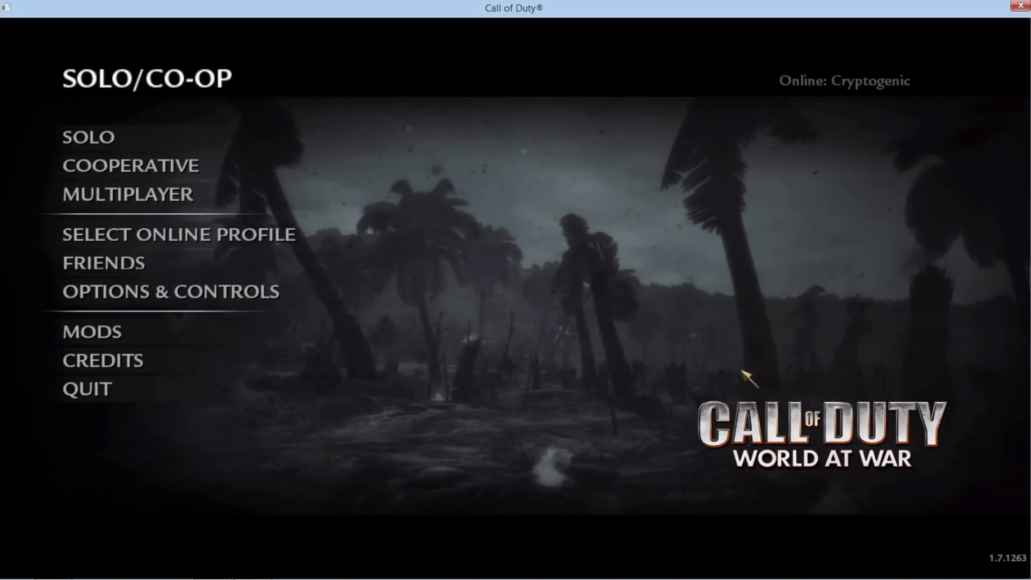
- In Call of Duty: World at War, load the map with the console command /devmap nazi_zombie_yt and start the level
{"action": "left_click", "coordinate": [196, 335]}
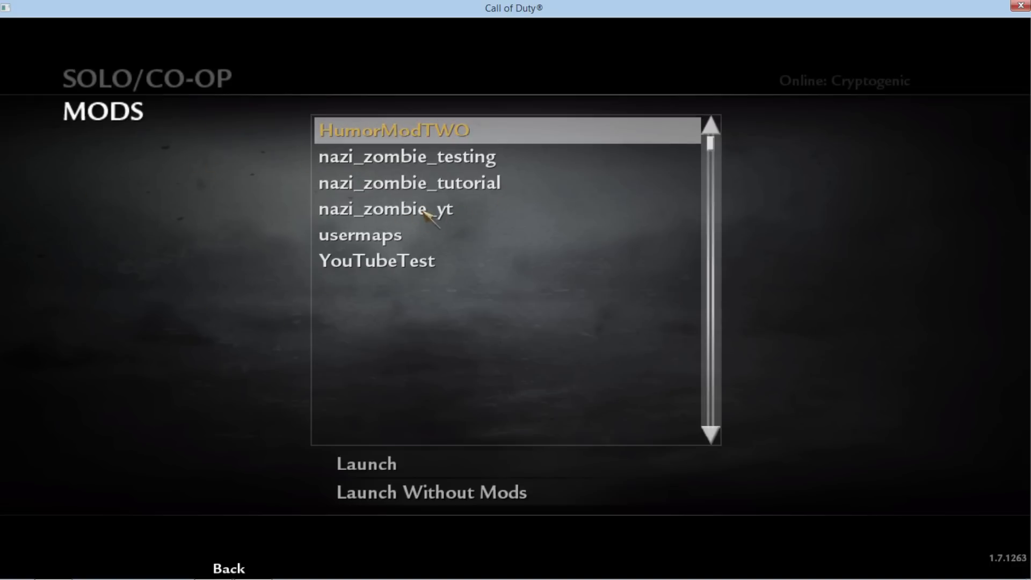
{"action": "left_click", "coordinate": [236, 559]}
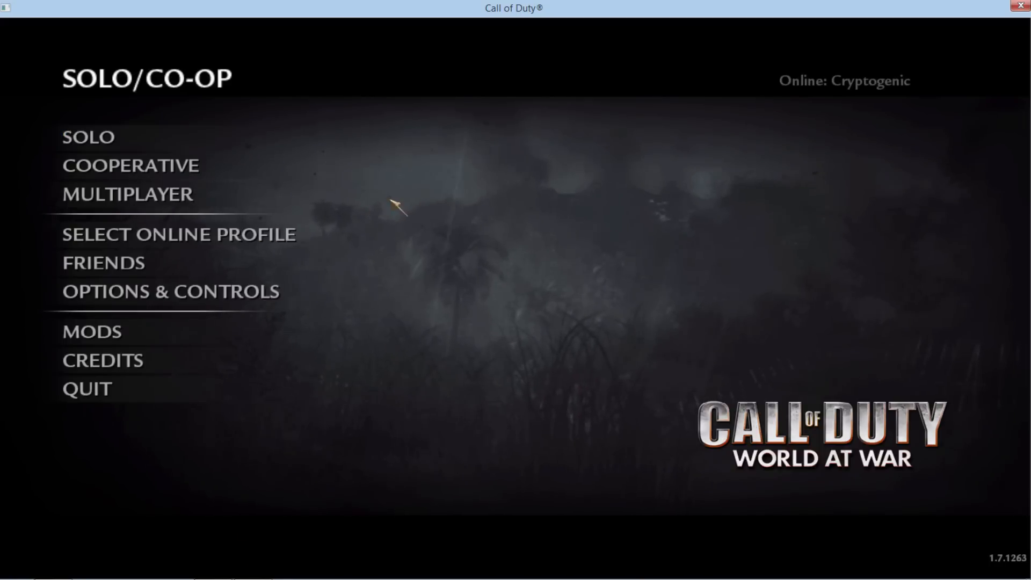
{"action": "key", "text": "grave"}
{"action": "type", "text": "/de"}
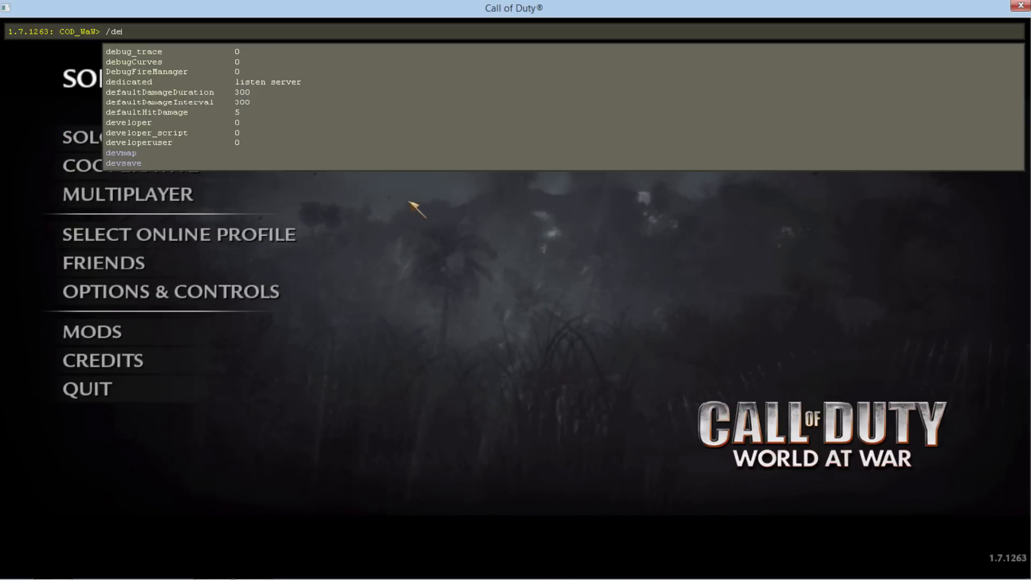
{"action": "type", "text": "vmap nazi_zombie_vt"}
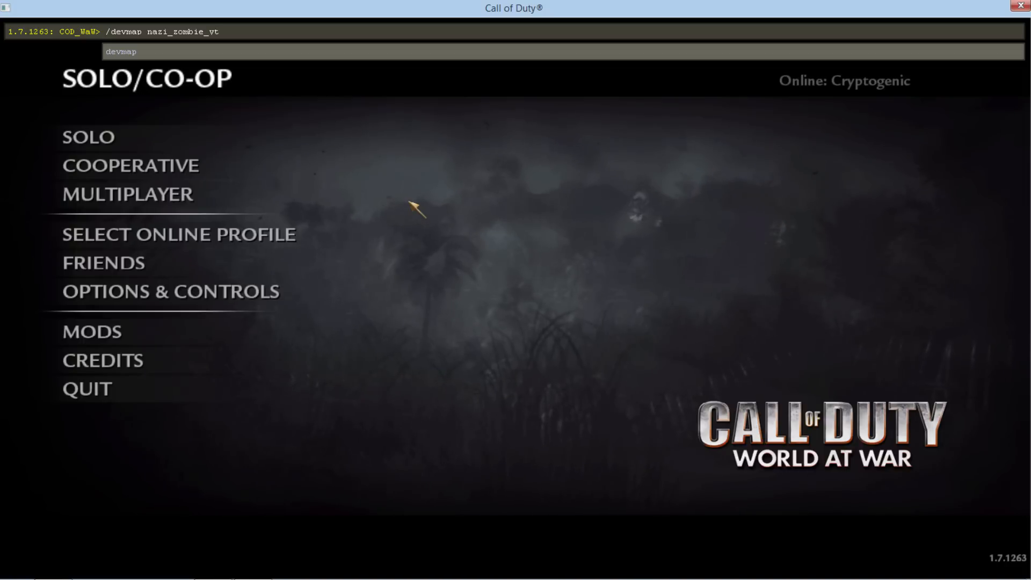
{"action": "key", "text": "Return"}
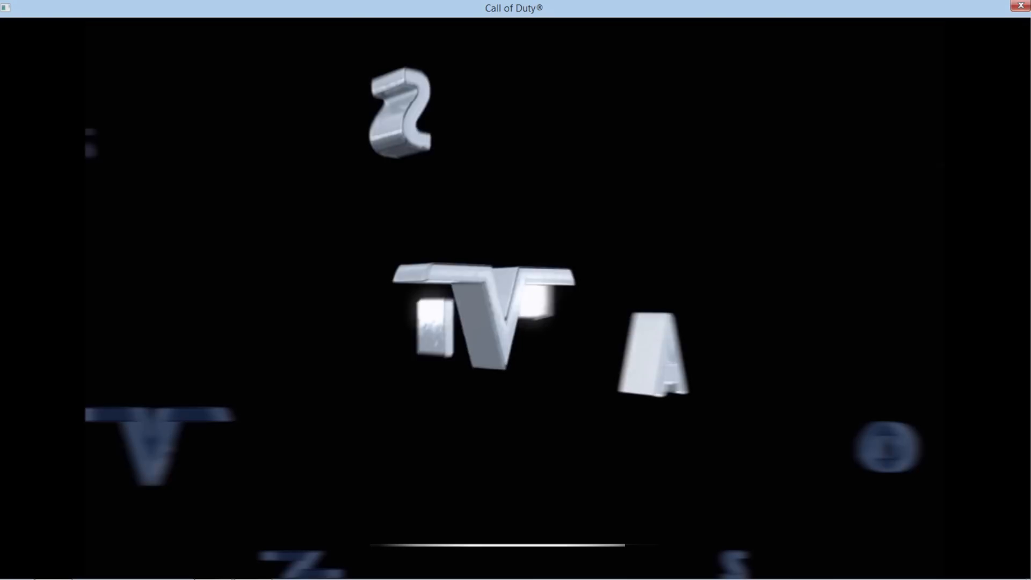
{"action": "left_click", "coordinate": [525, 429]}
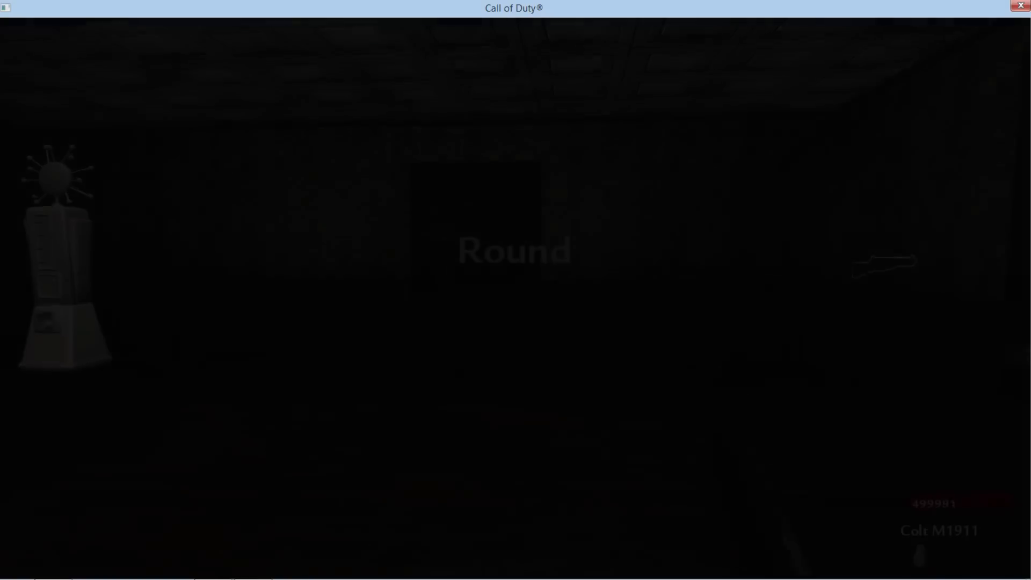
{"action": "key", "text": "w"}
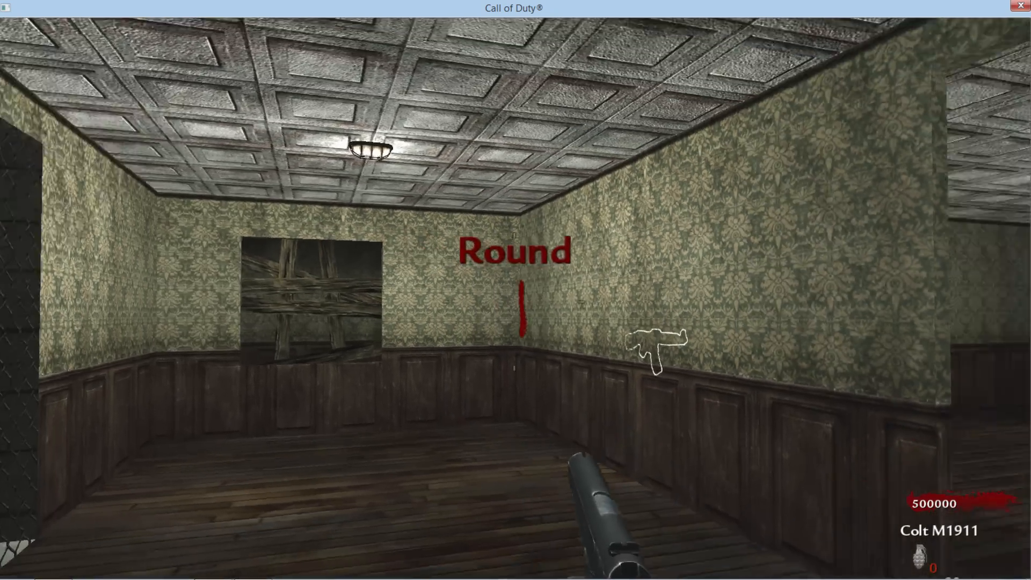
{"action": "key", "text": "w"}
{"action": "key", "text": "a"}
{"action": "key", "text": "s"}
{"action": "key", "text": "w"}
{"action": "key", "text": "w"}
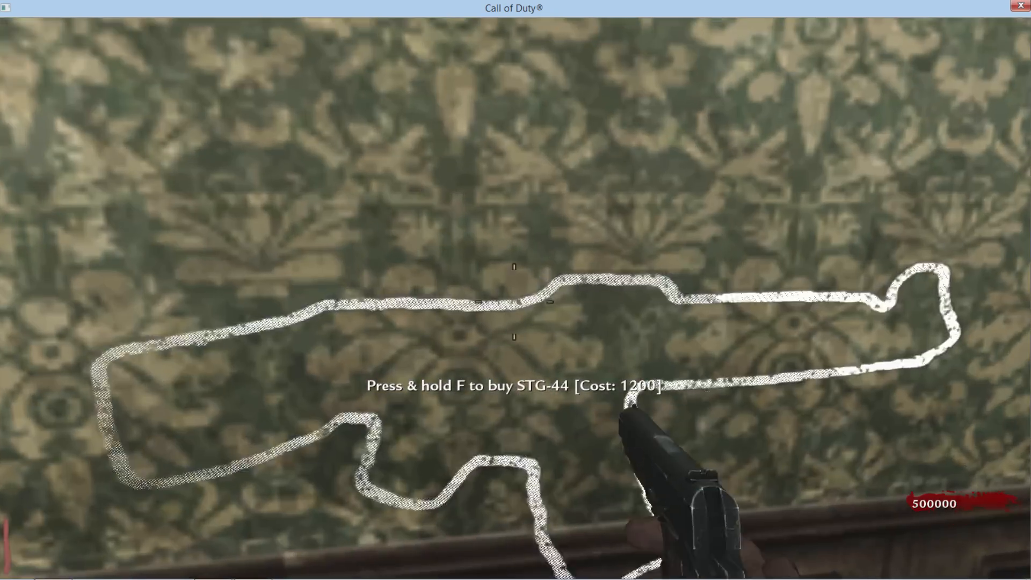
{"action": "key", "text": "f"}
{"action": "key", "text": "w"}
{"action": "key", "text": "s"}
{"action": "key", "text": "w"}
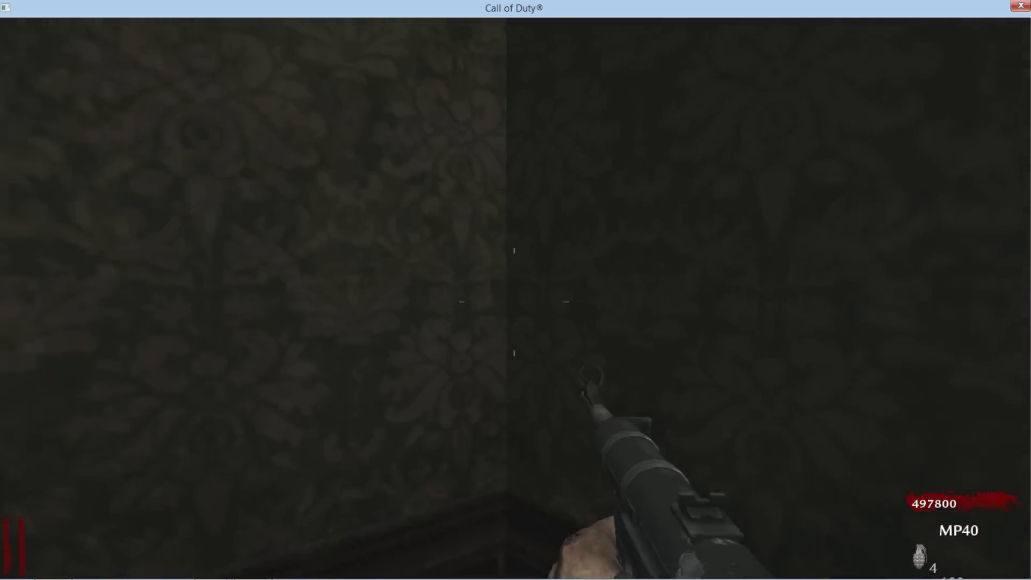
{"action": "key", "text": "w"}
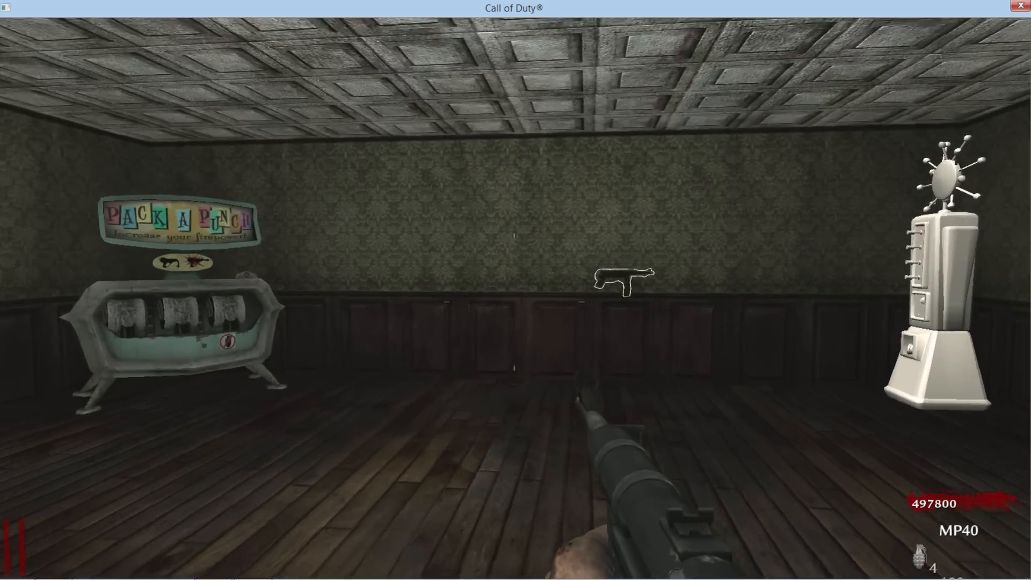
{"action": "key", "text": "w"}
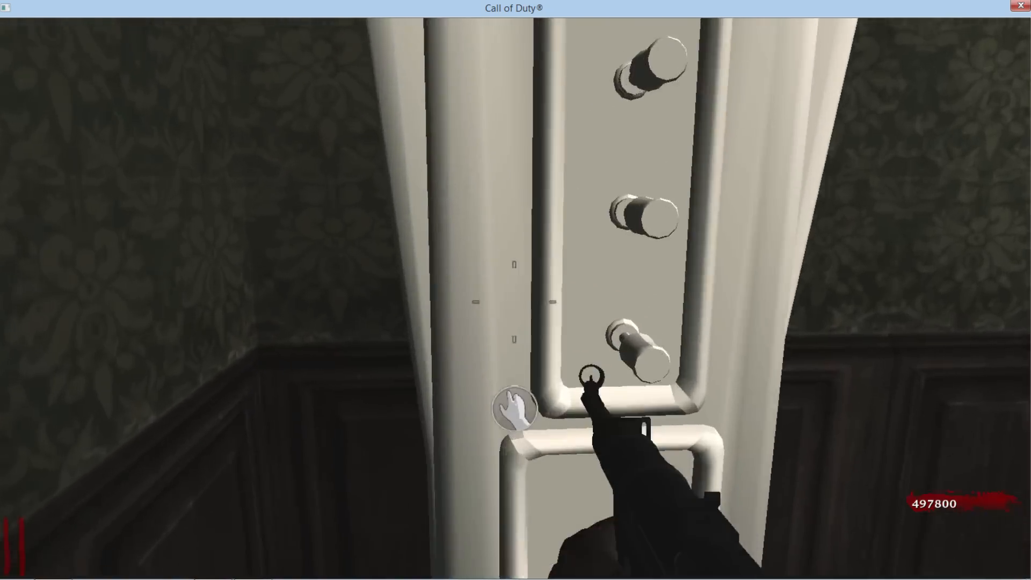
{"action": "key", "text": "w"}
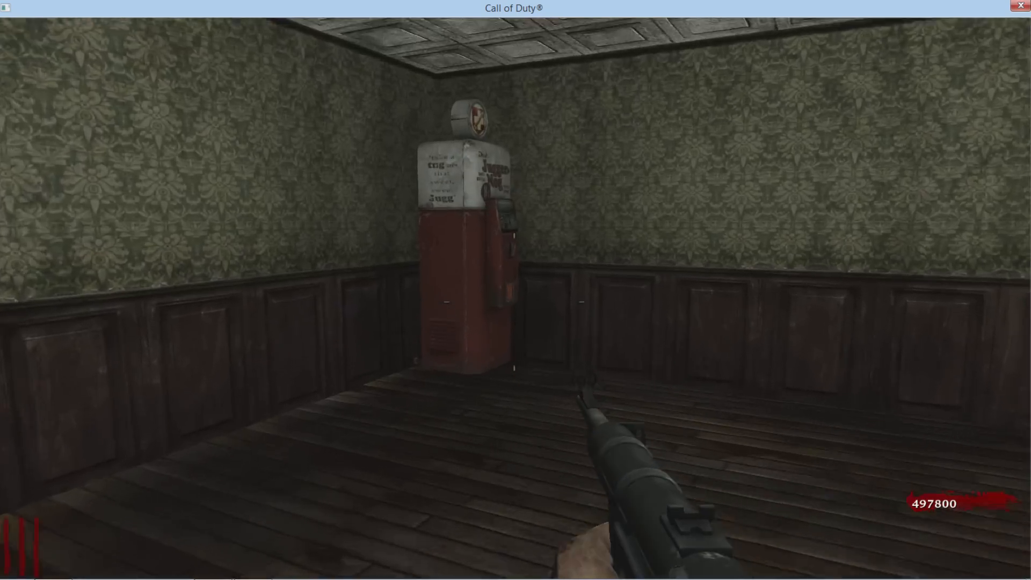
{"action": "key", "text": "w"}
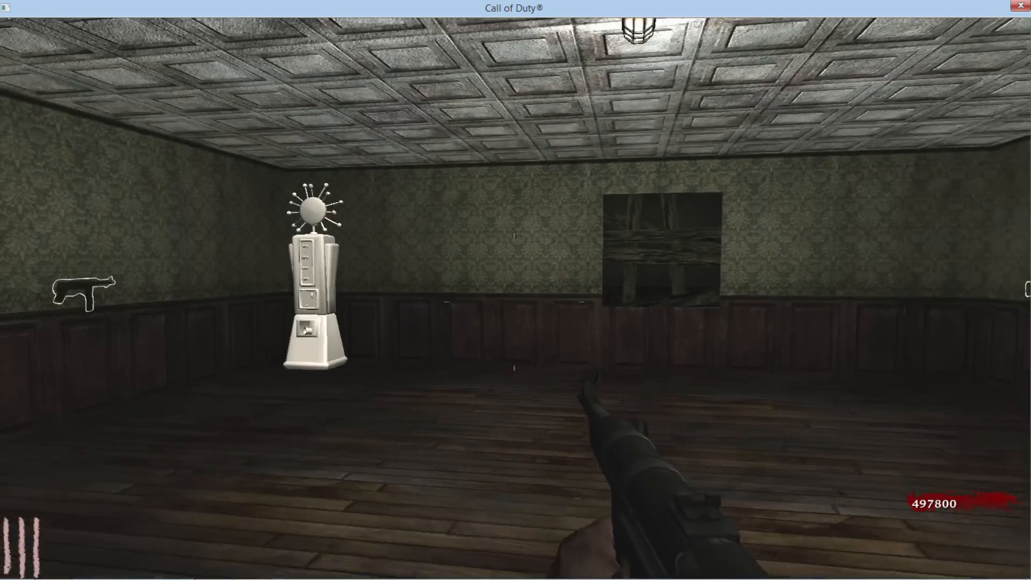
{"action": "key", "text": "w"}
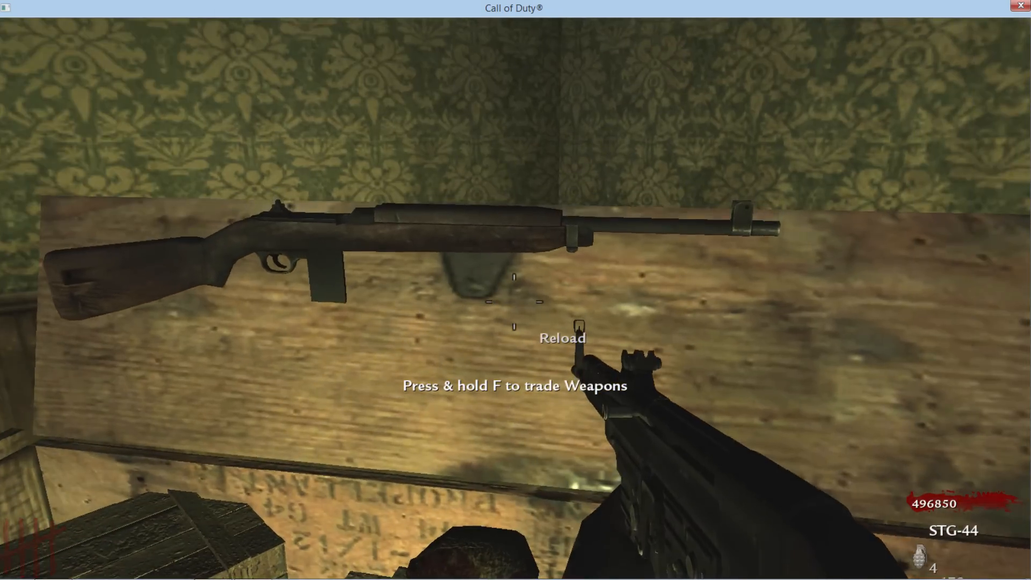
{"action": "key", "text": "s"}
{"action": "key", "text": "r"}
{"action": "key", "text": "w"}
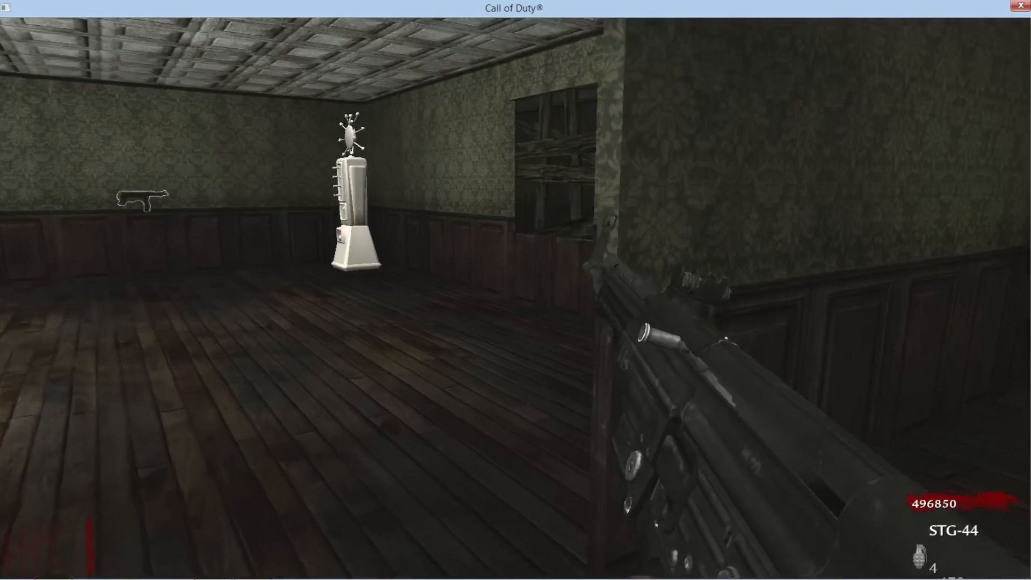
- Enable noclip through the console, fly through the mesh fence into the side room and back, and switch noclip off again
{"action": "key", "text": "grave"}
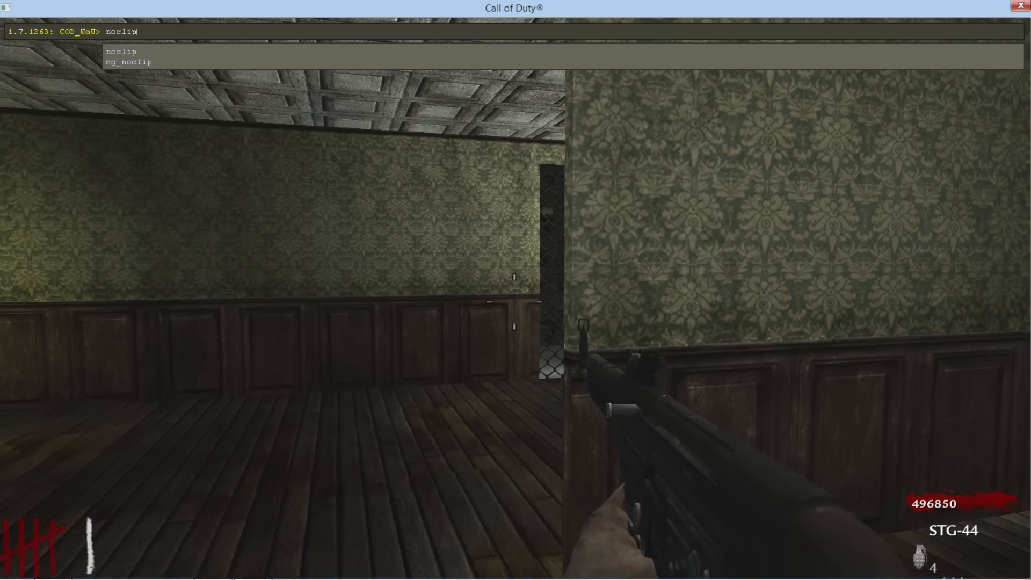
{"action": "type", "text": "noclip"}
{"action": "key", "text": "Return"}
{"action": "key", "text": "w"}
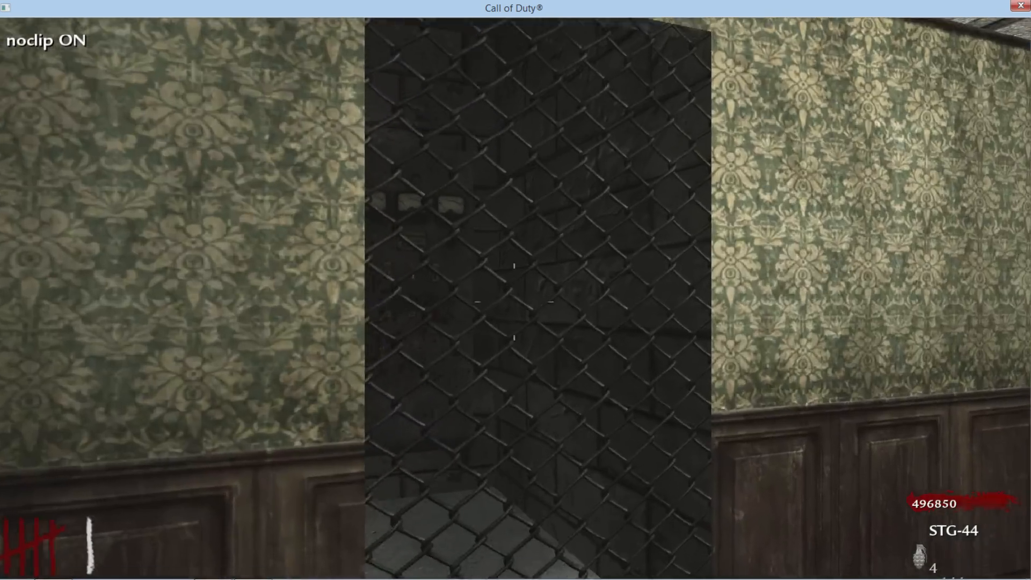
{"action": "key", "text": "s"}
{"action": "key", "text": "w"}
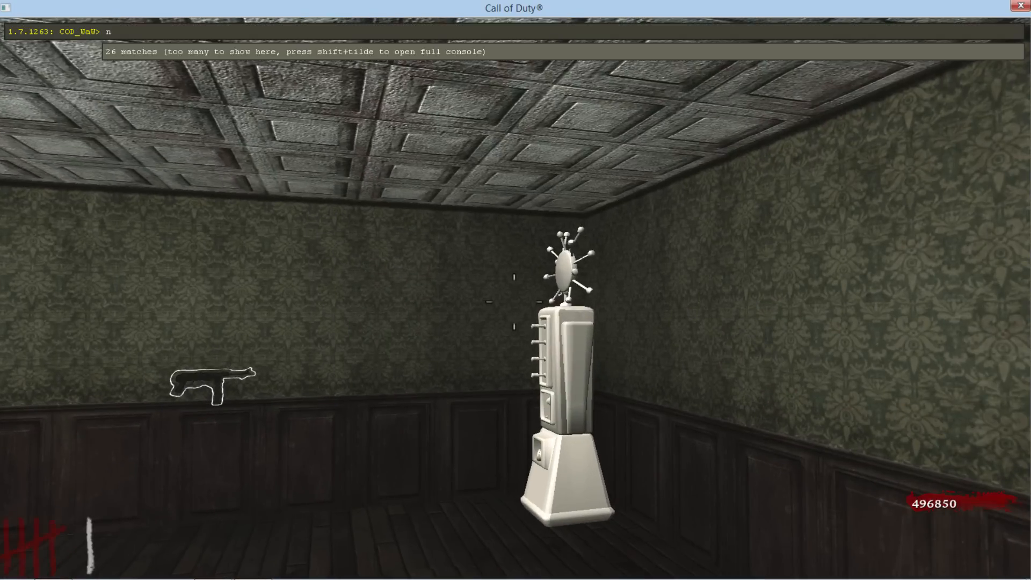
{"action": "type", "text": "p"}
{"action": "key", "text": "Return"}
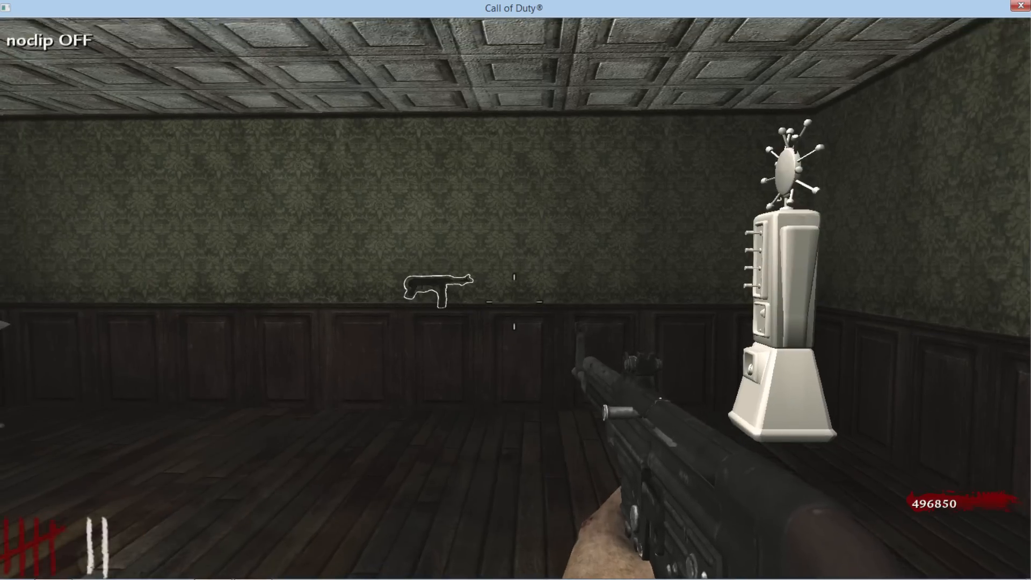
{"action": "key", "text": "w"}
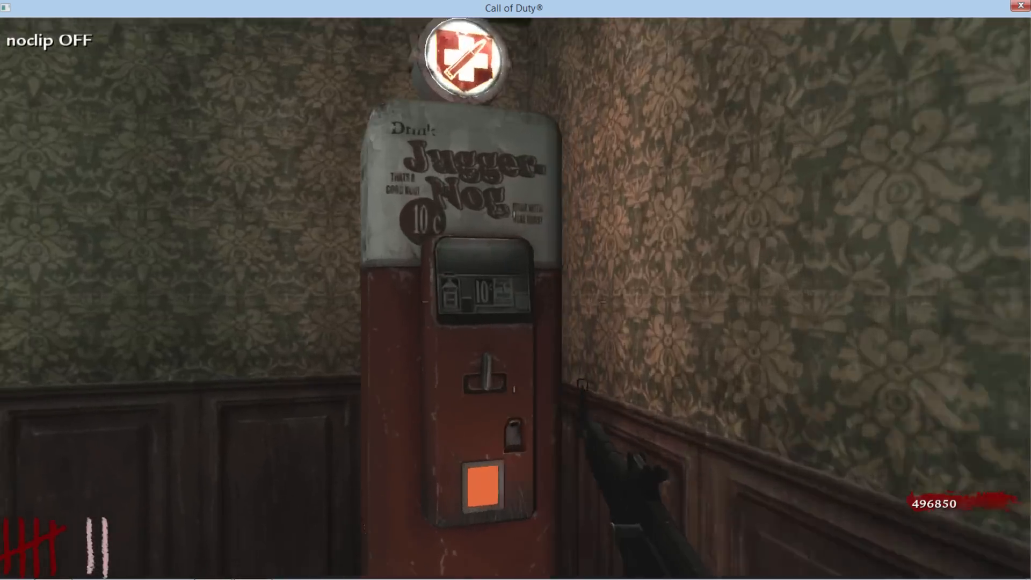
{"action": "key", "text": "f"}
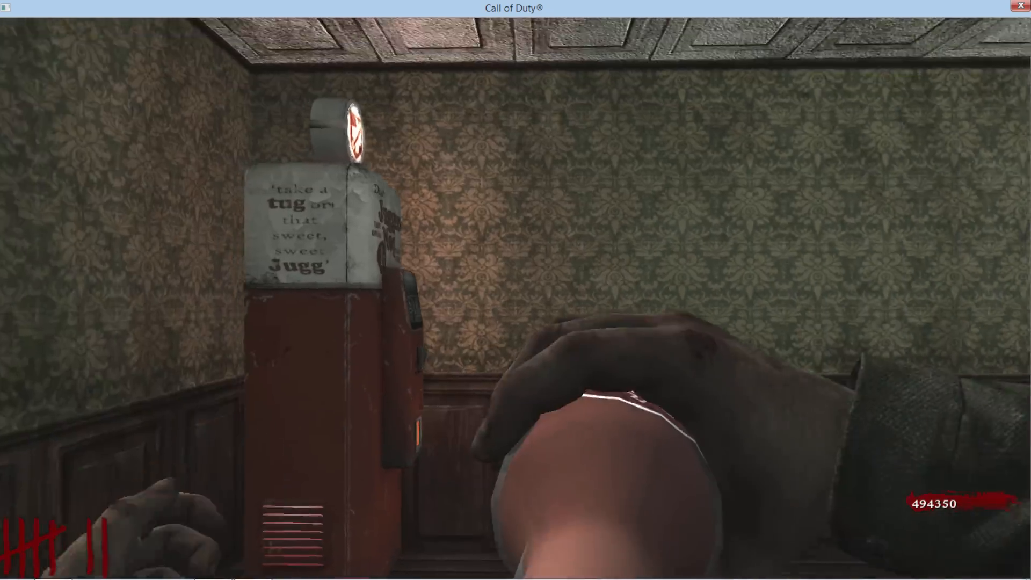
{"action": "key", "text": "s"}
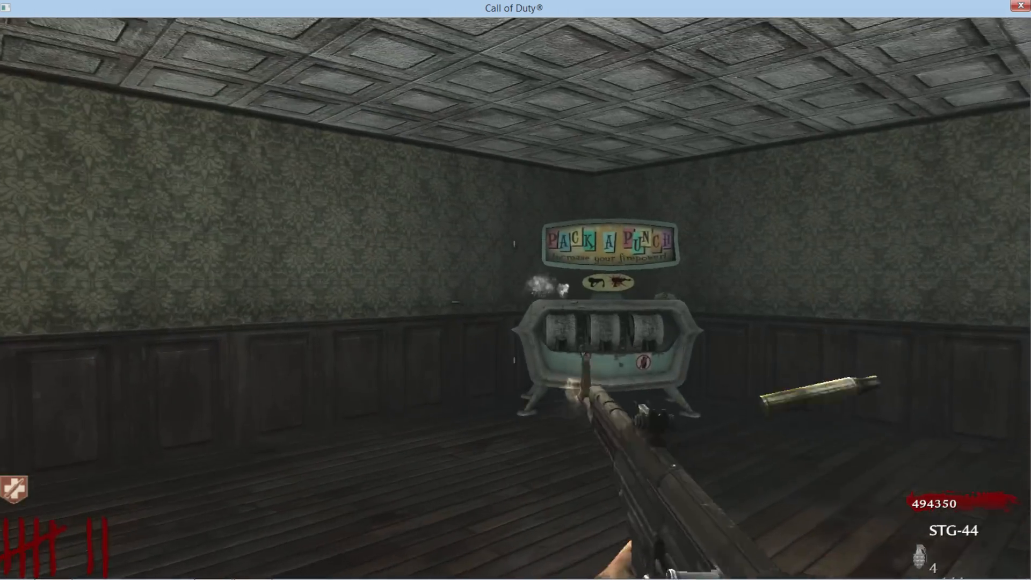
{"action": "key", "text": "w"}
{"action": "key", "text": "w"}
{"action": "key", "text": "f"}
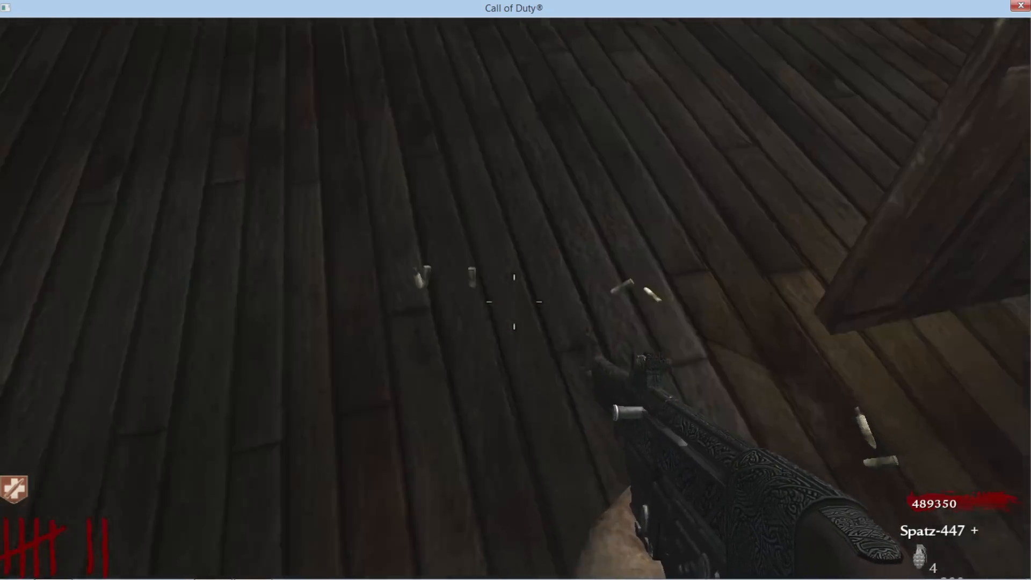
{"action": "key", "text": "w"}
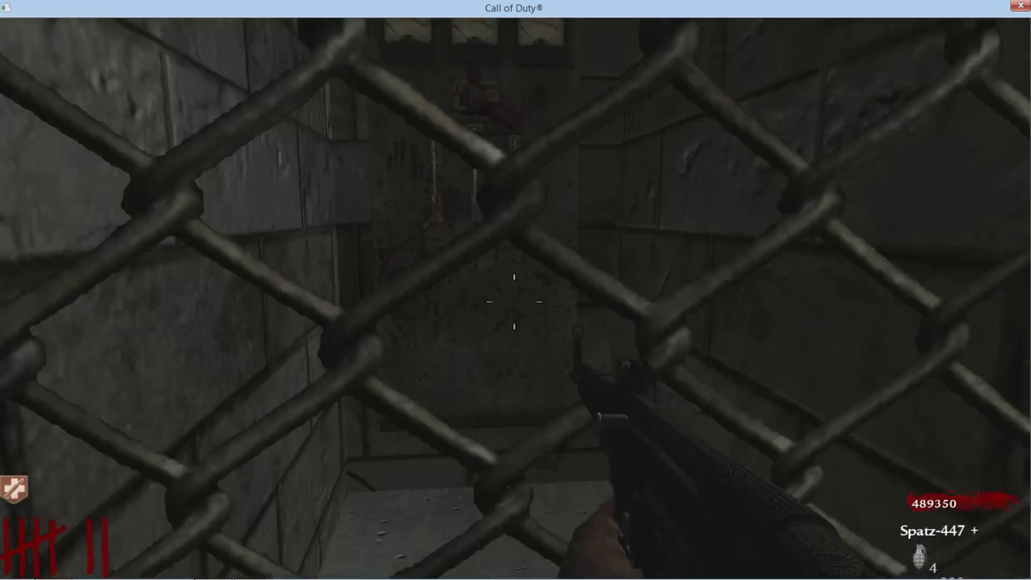
{"action": "left_click", "coordinate": [514, 302]}
{"action": "key", "text": "w"}
{"action": "key", "text": "1"}
{"action": "key", "text": "w"}
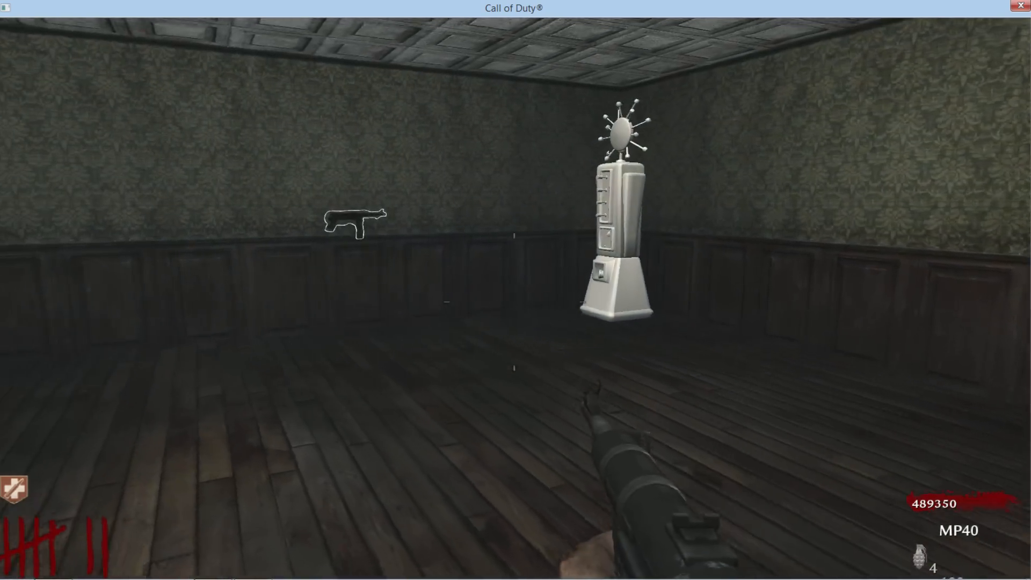
{"action": "left_click", "coordinate": [516, 299]}
{"action": "left_click", "coordinate": [514, 302]}
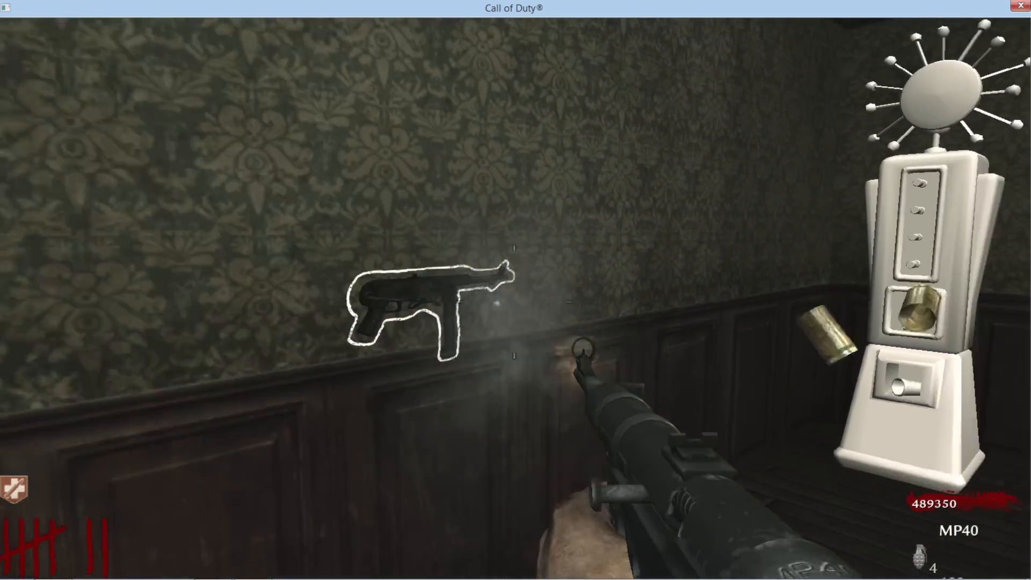
{"action": "key", "text": "r"}
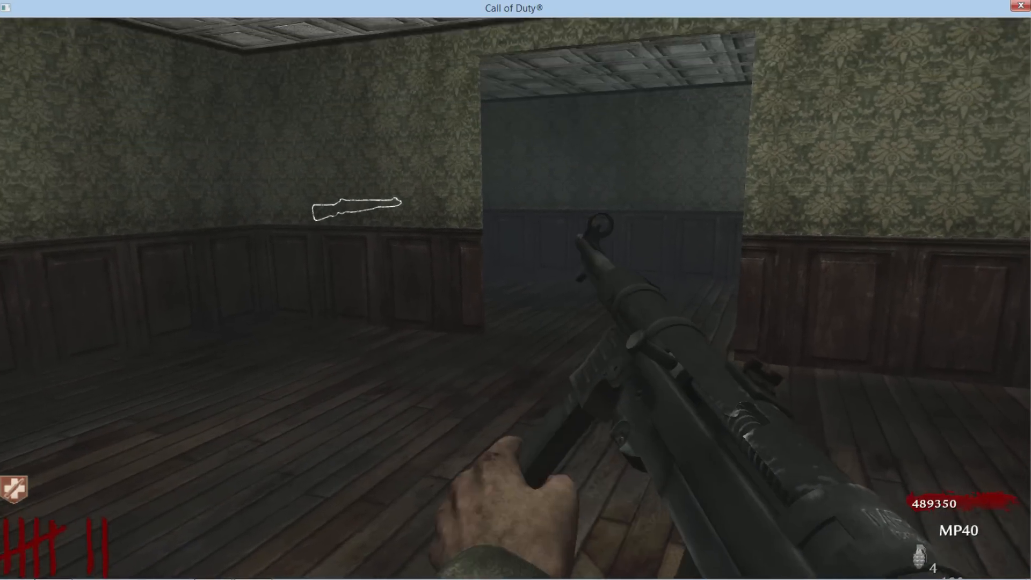